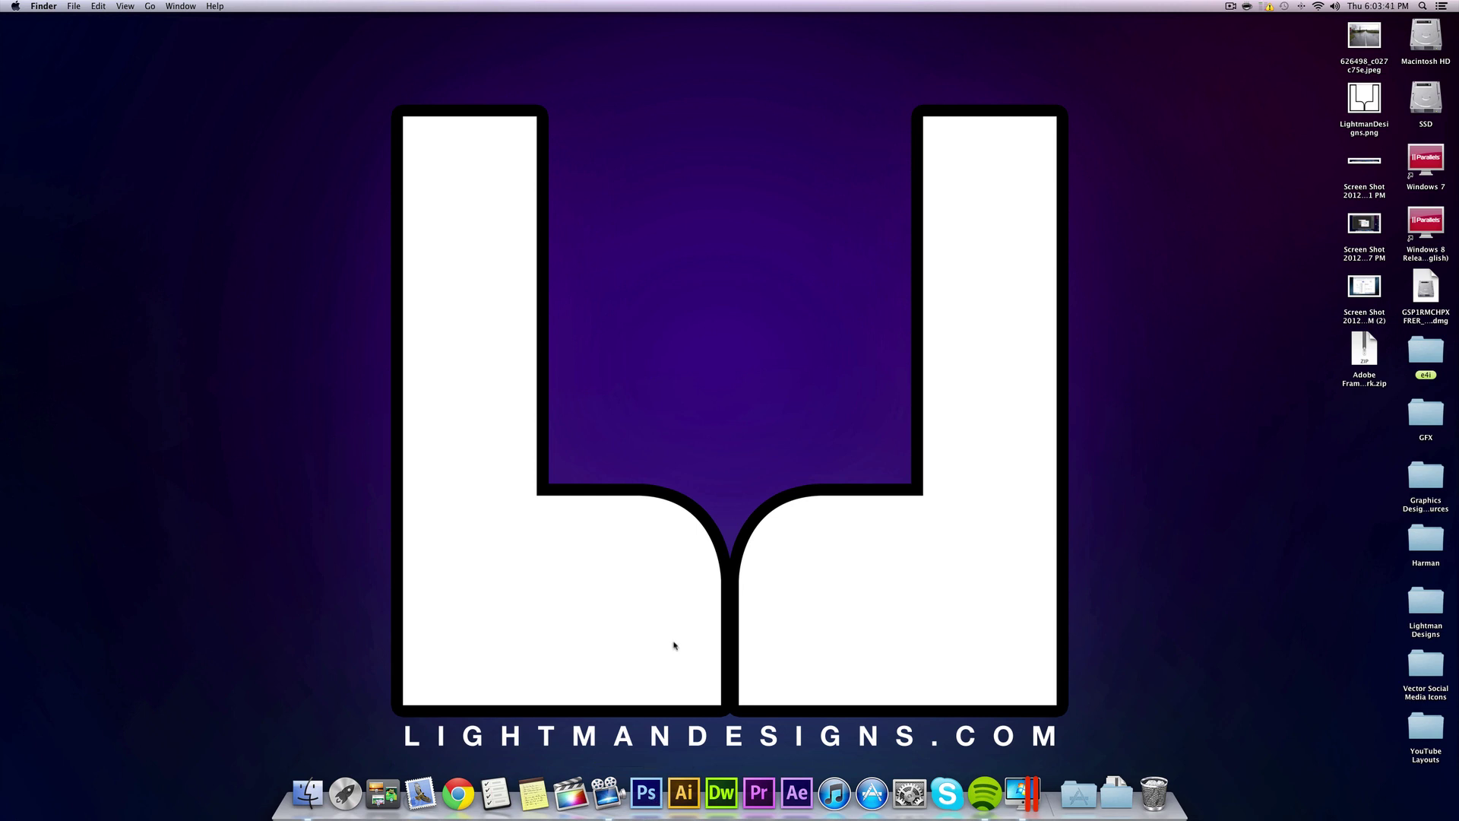
- Launch Photoshop CS6 from its Dock icon
left_click(651, 784)
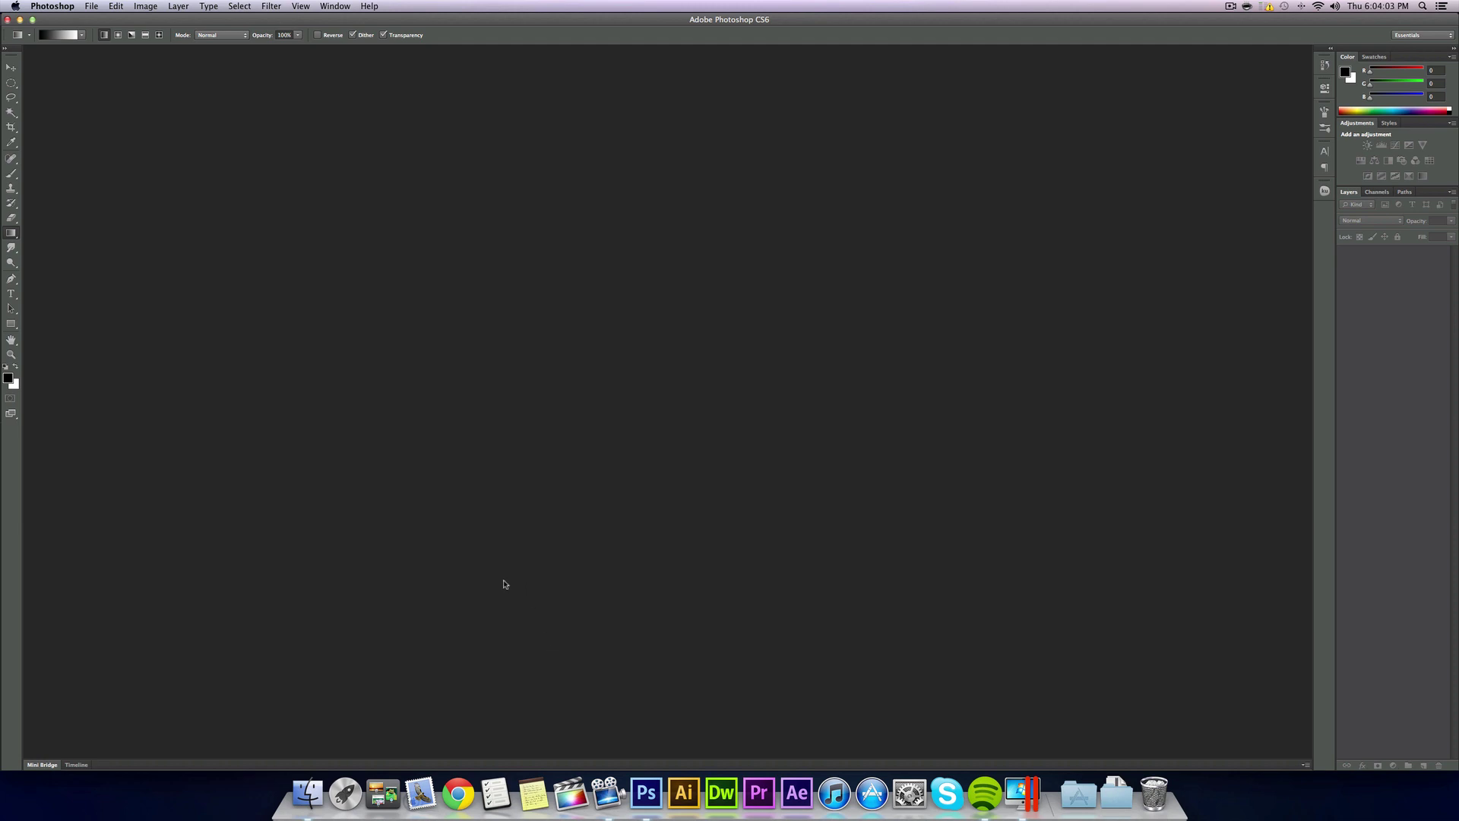
- Create a new white document 2560 × 1440 pixels at 216 ppi
left_click(89, 6)
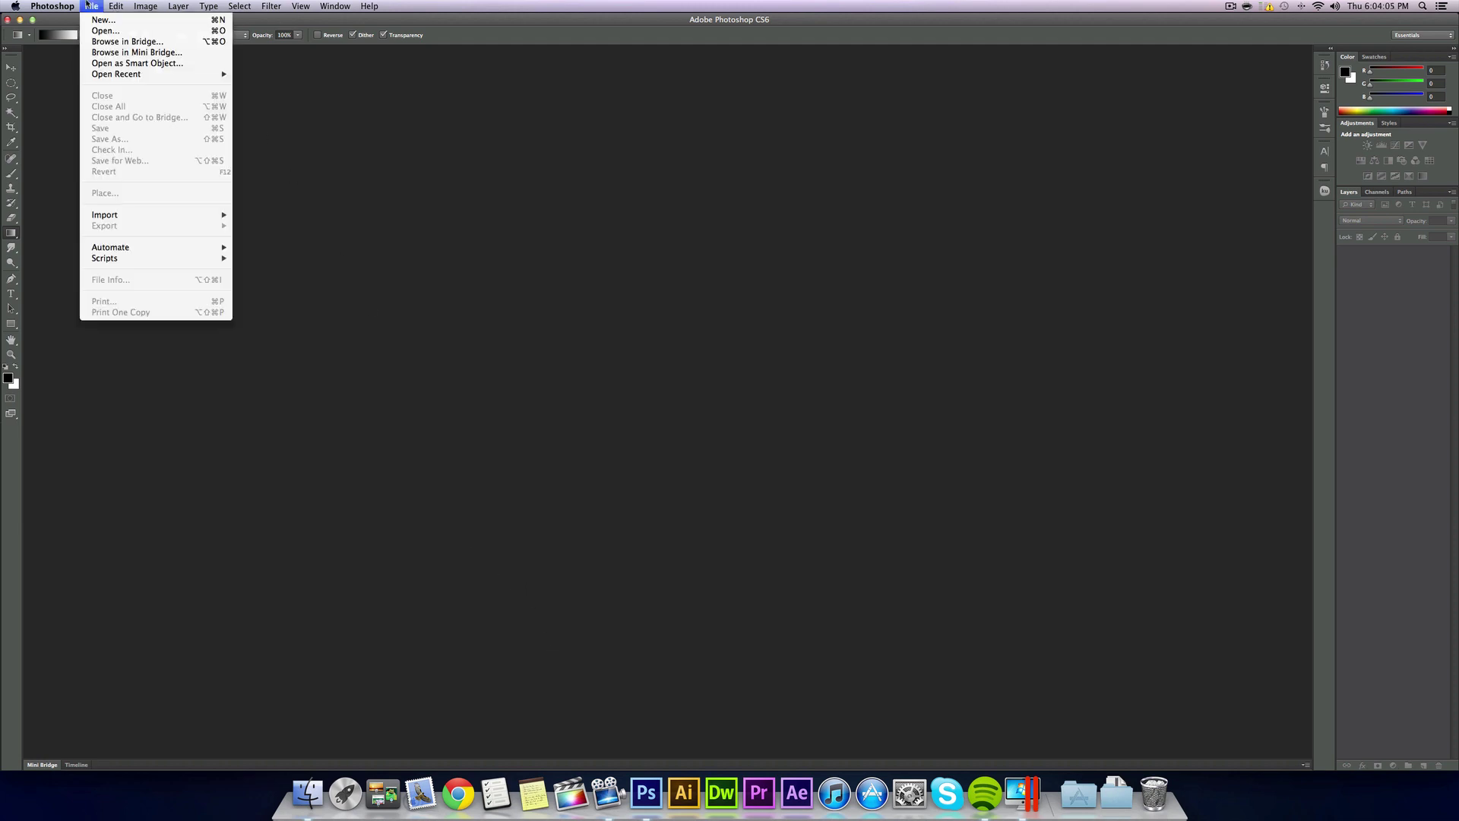
left_click(99, 23)
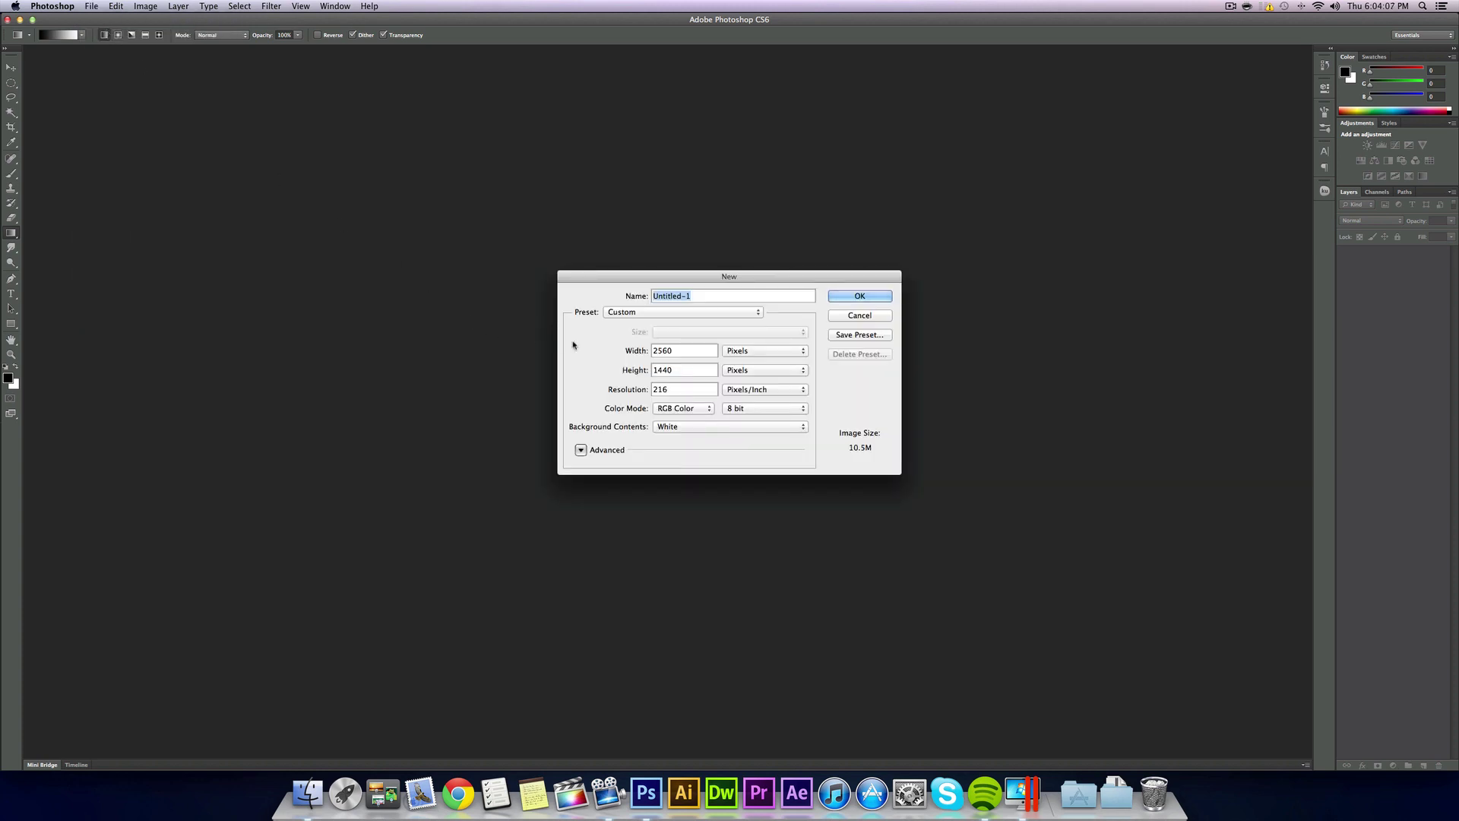
left_click_drag(684, 352, 654, 370)
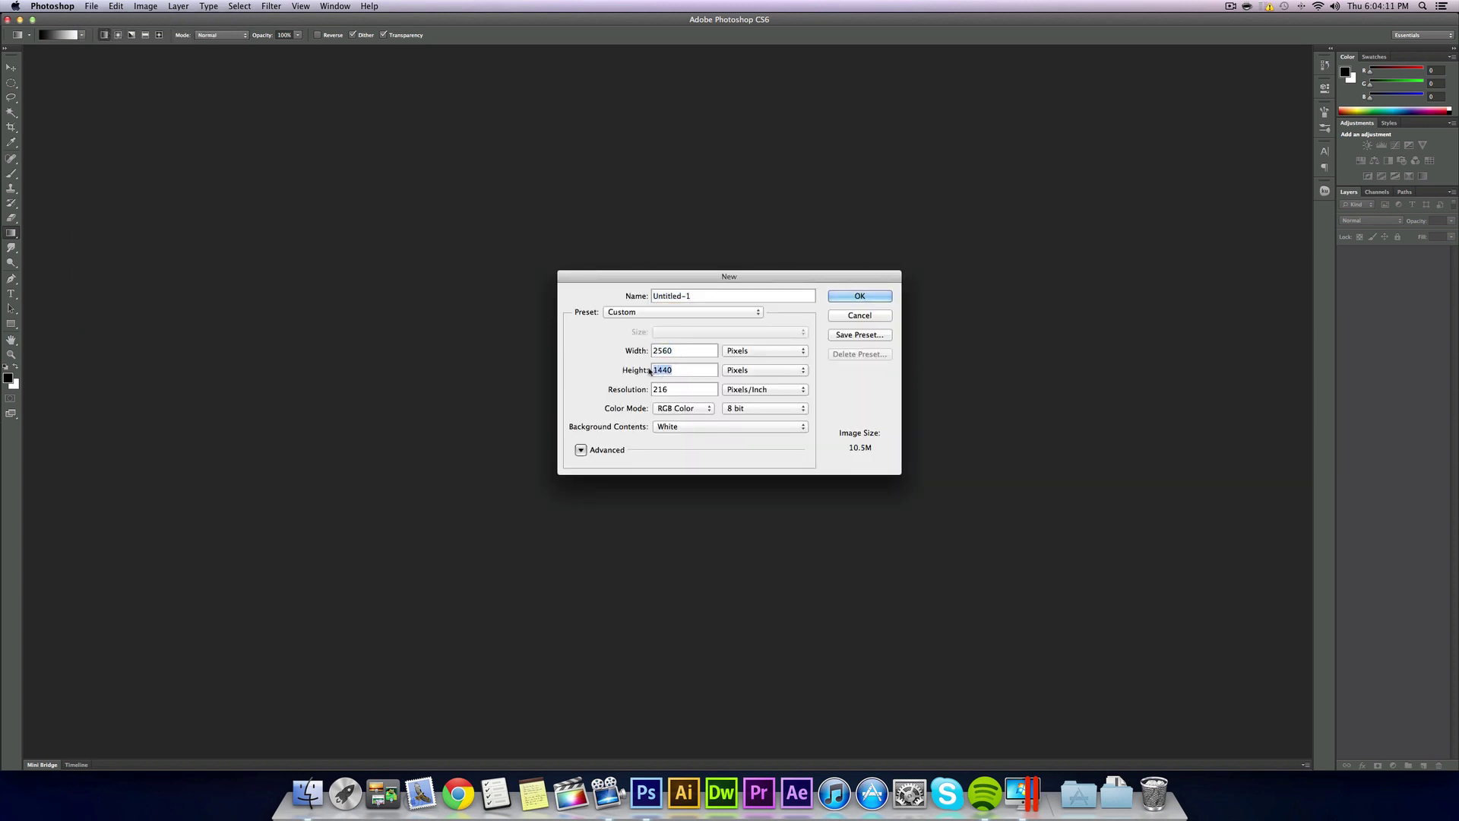
left_click(700, 373)
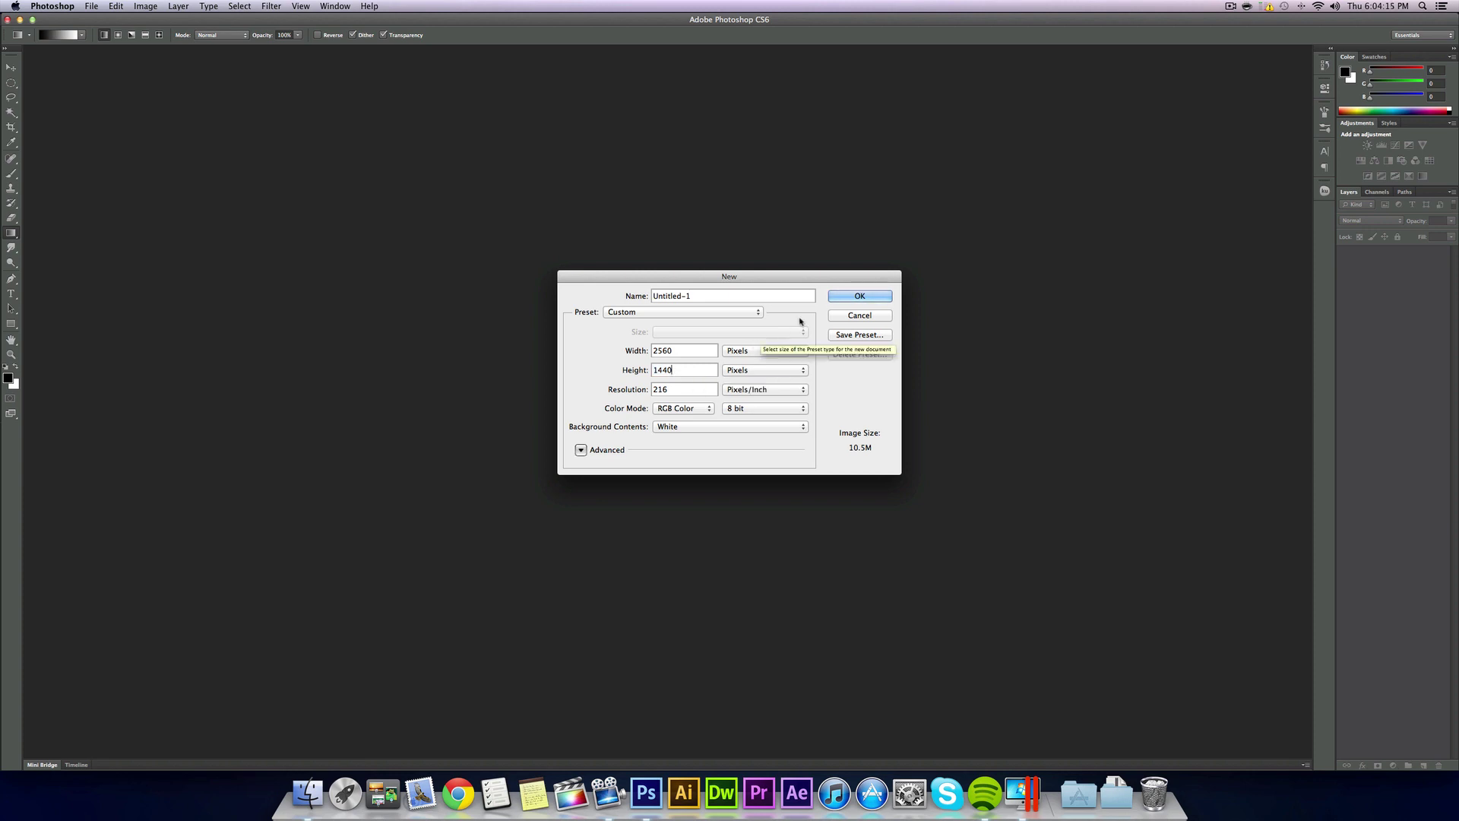
left_click(862, 297)
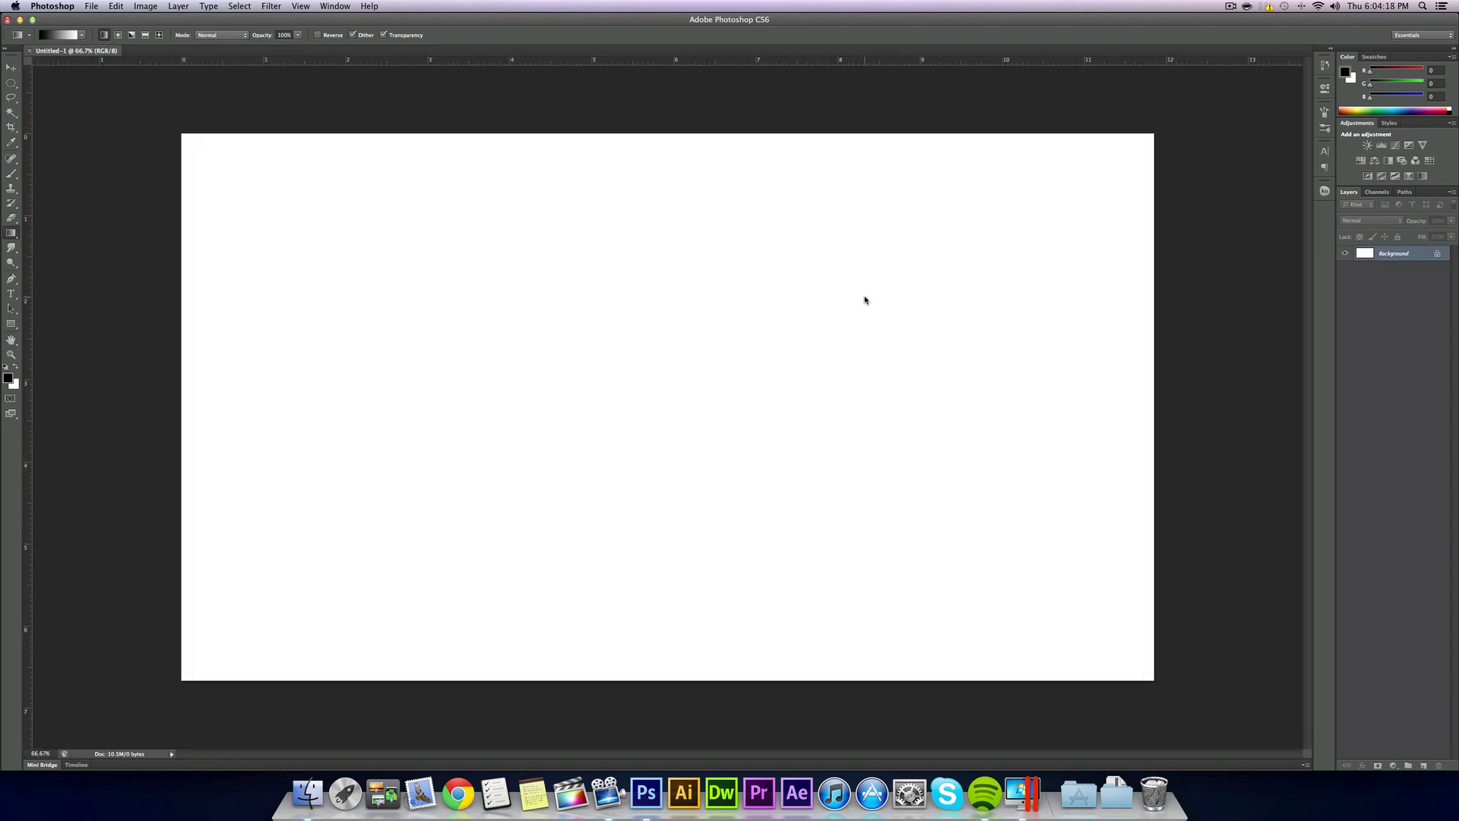
- Set the foreground colour to pure blue 000cff
left_click(8, 378)
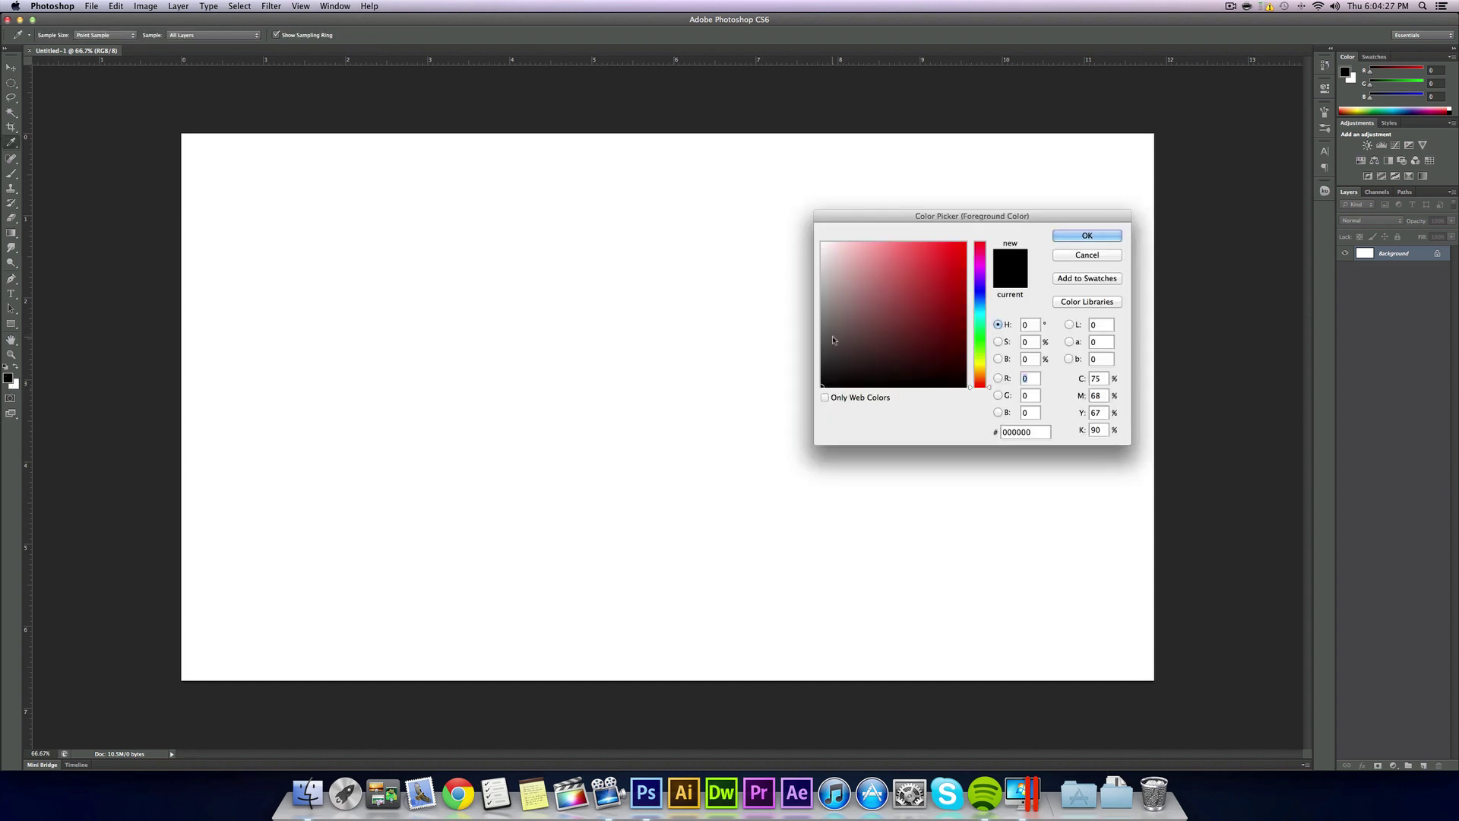
left_click_drag(980, 339, 980, 336)
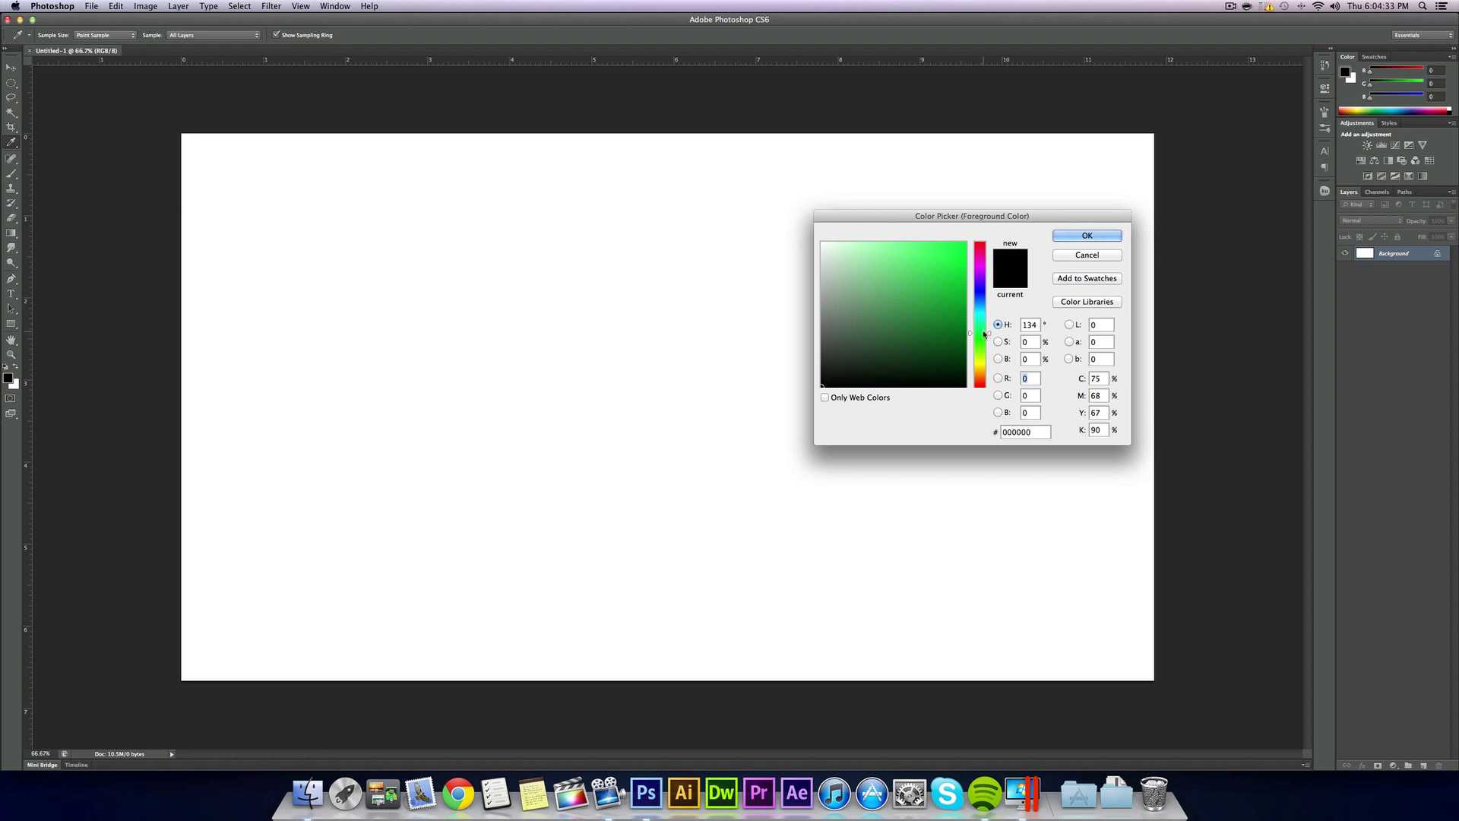
left_click_drag(984, 332, 971, 294)
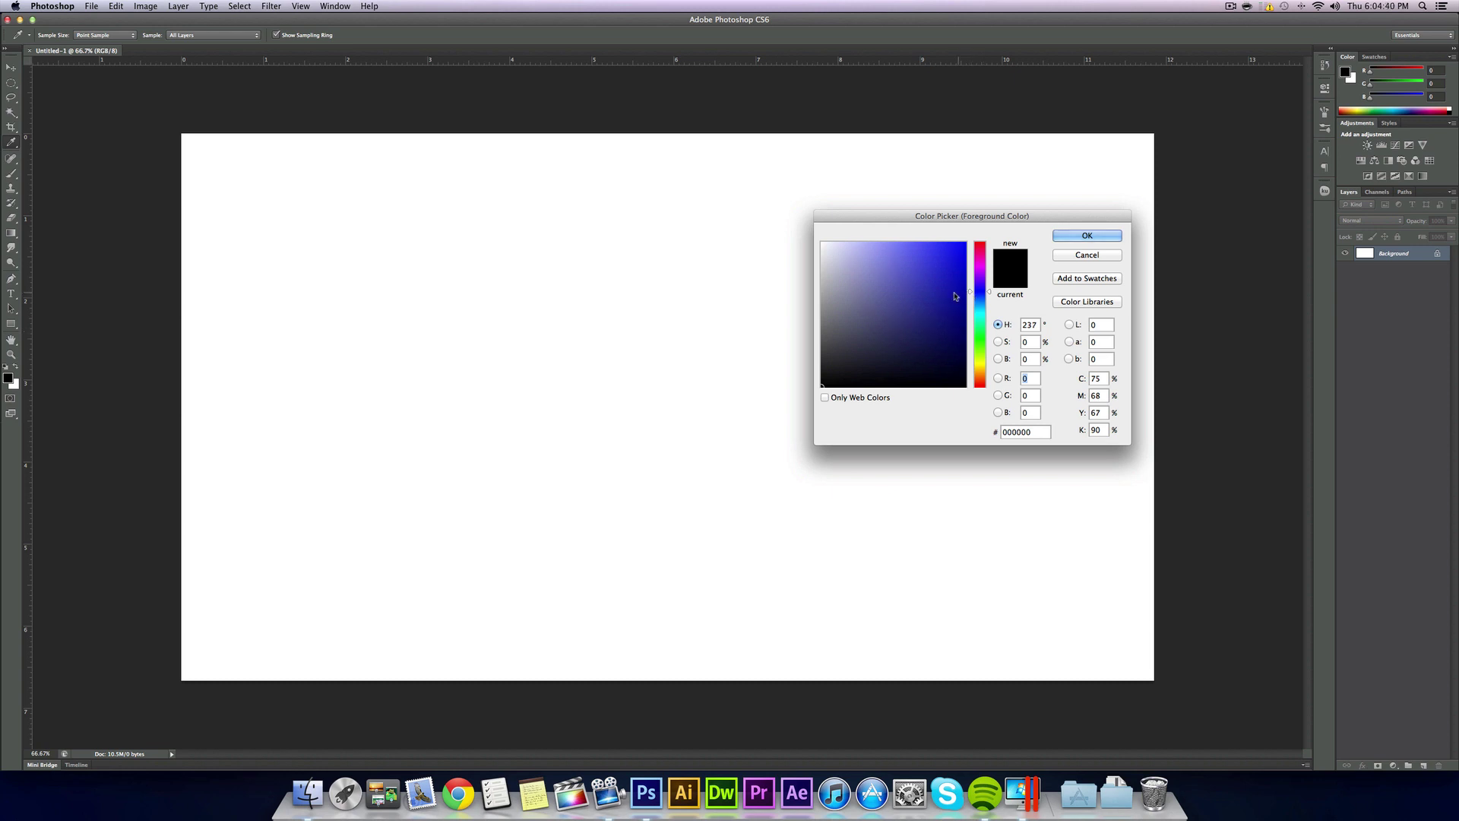
left_click(965, 242)
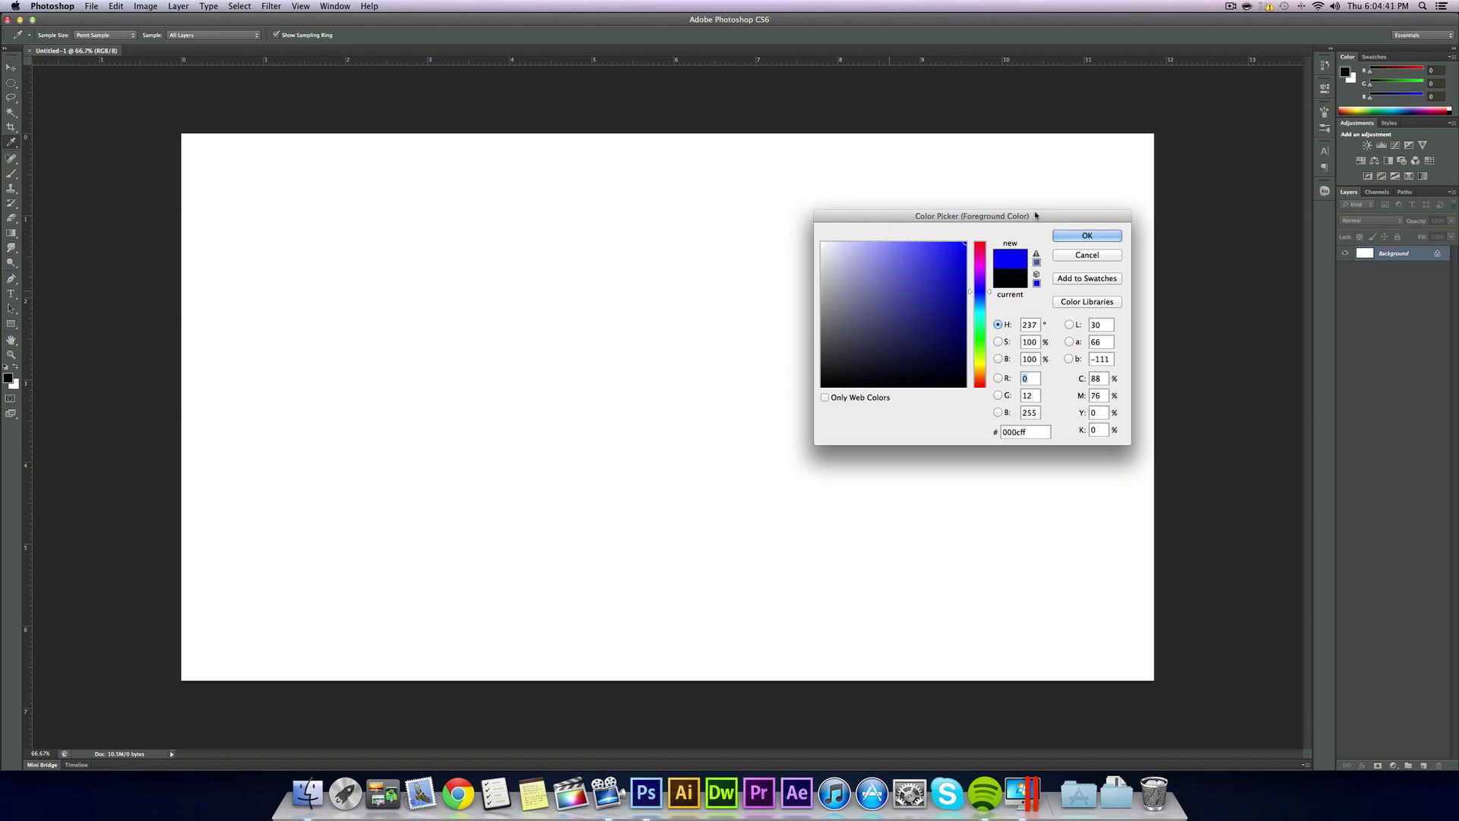
left_click(1087, 236)
- Set the background colour to light blue 00a8ff
left_click(13, 385)
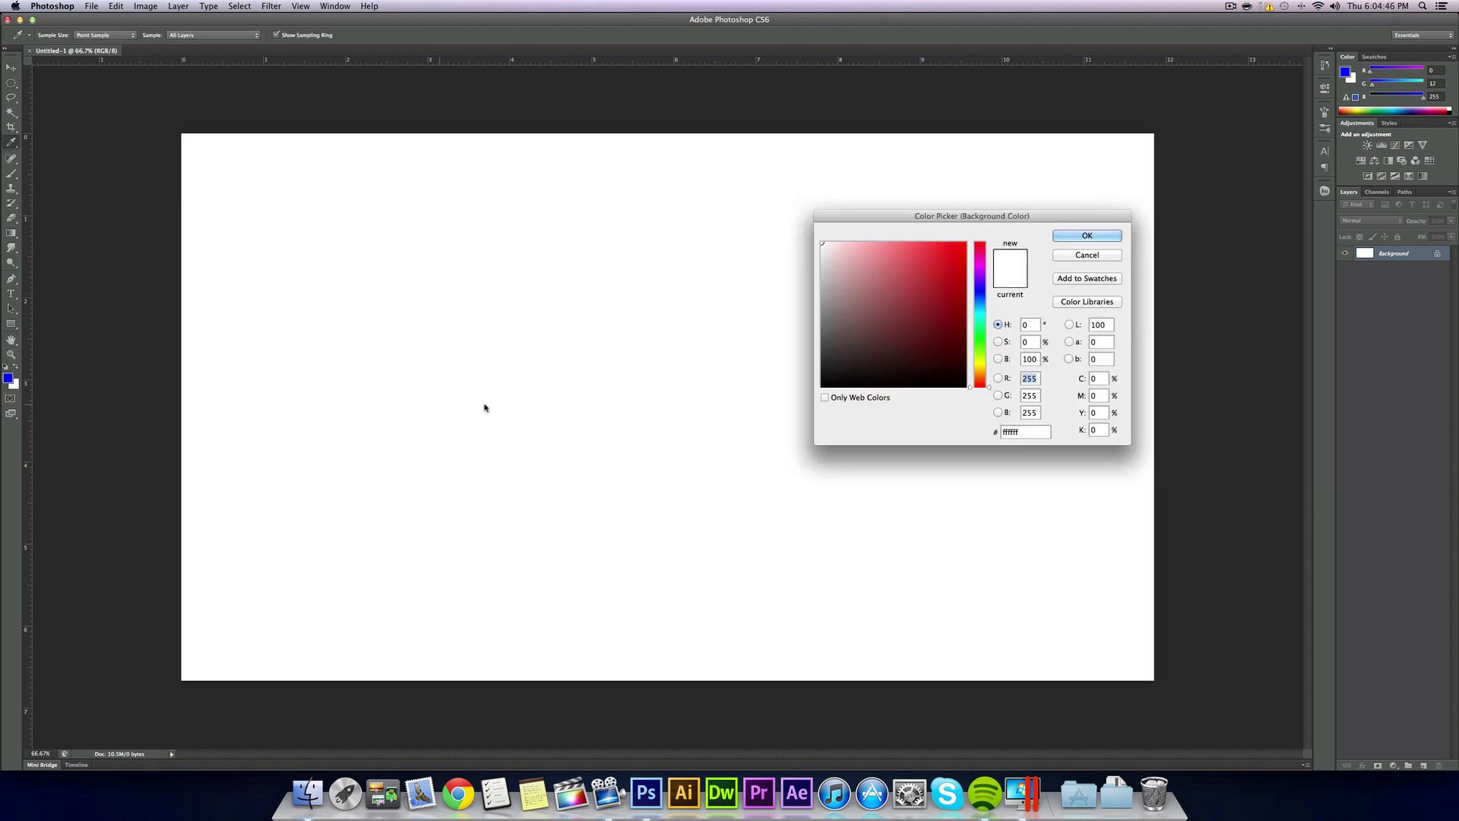
left_click_drag(978, 318, 979, 308)
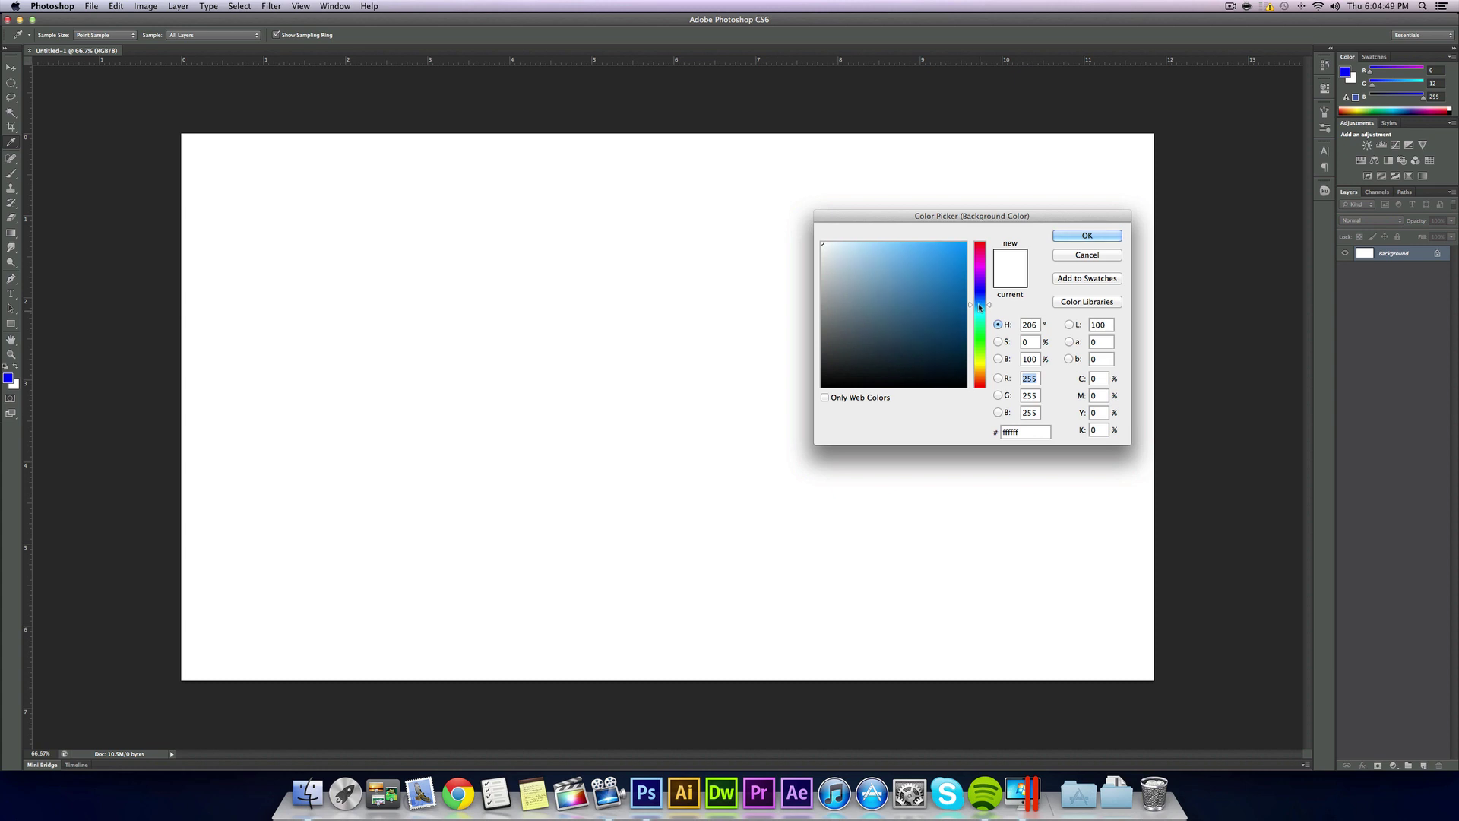
left_click(882, 245)
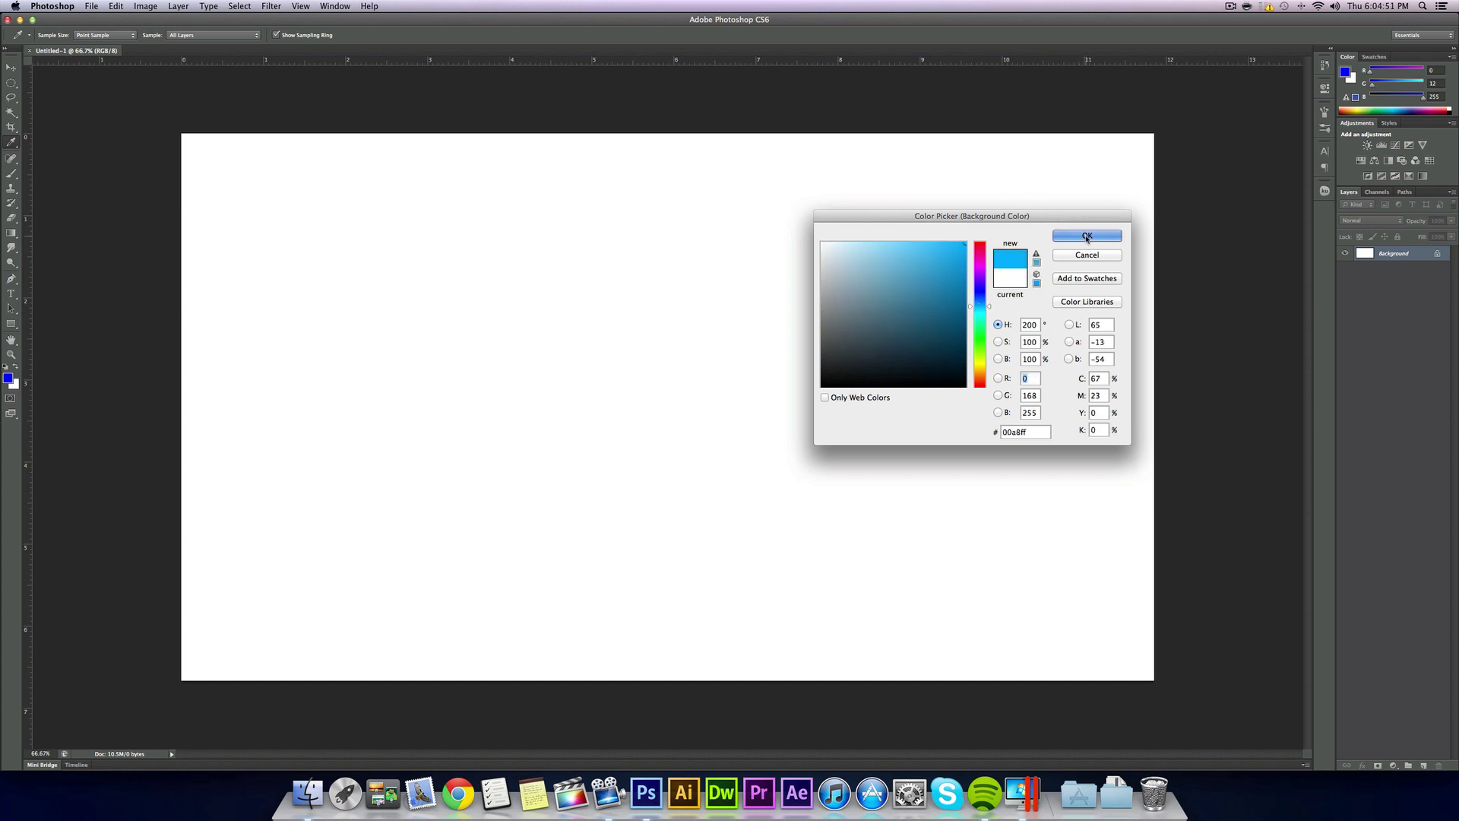
left_click(1074, 236)
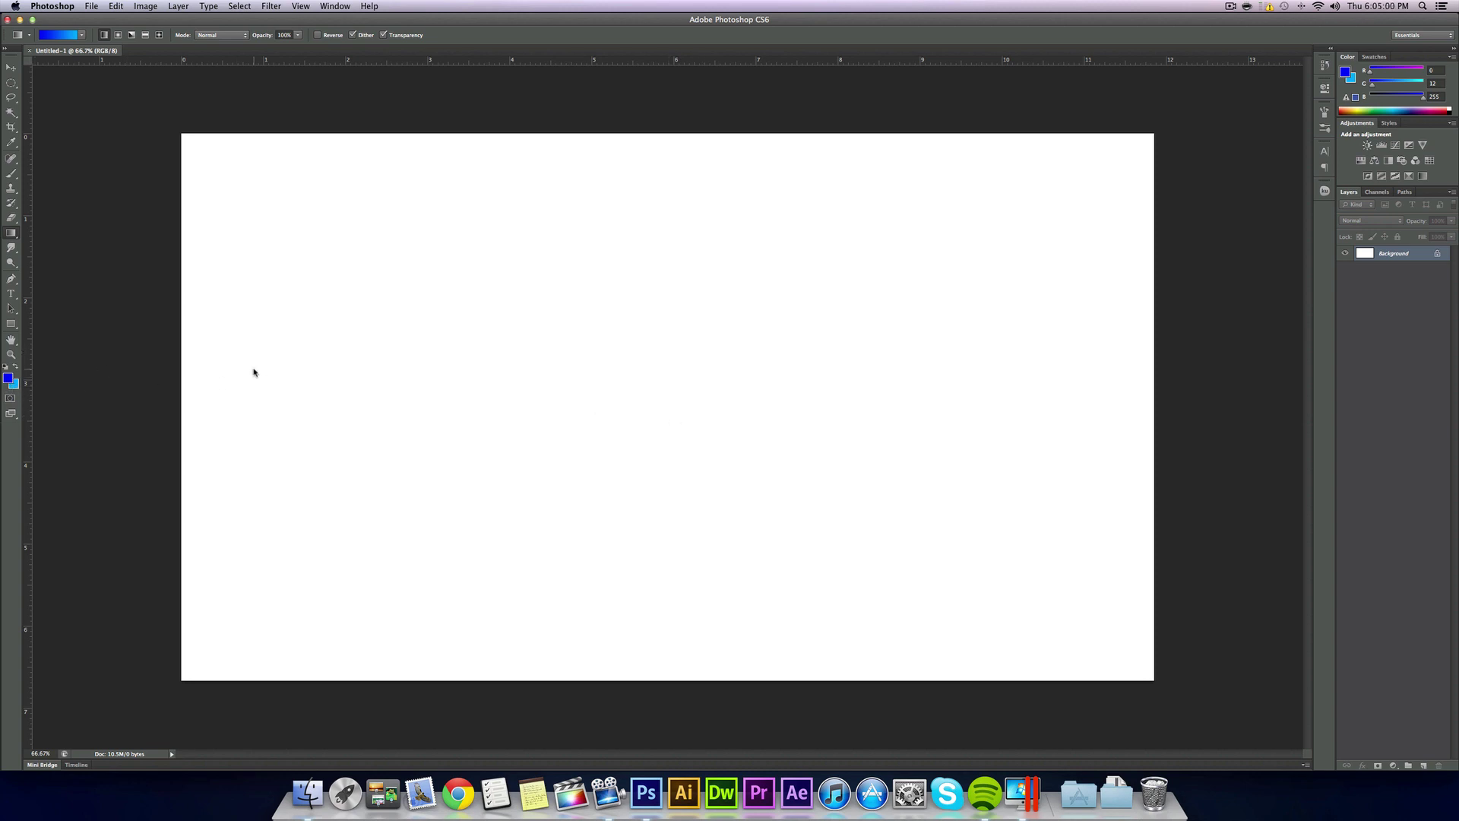
- With a Foreground to Background gradient, drag a vertical gradient from canvas top to bottom
left_click(9, 236)
left_click(10, 237)
left_click(42, 241)
left_click(9, 236)
left_click(47, 231)
left_click(59, 35)
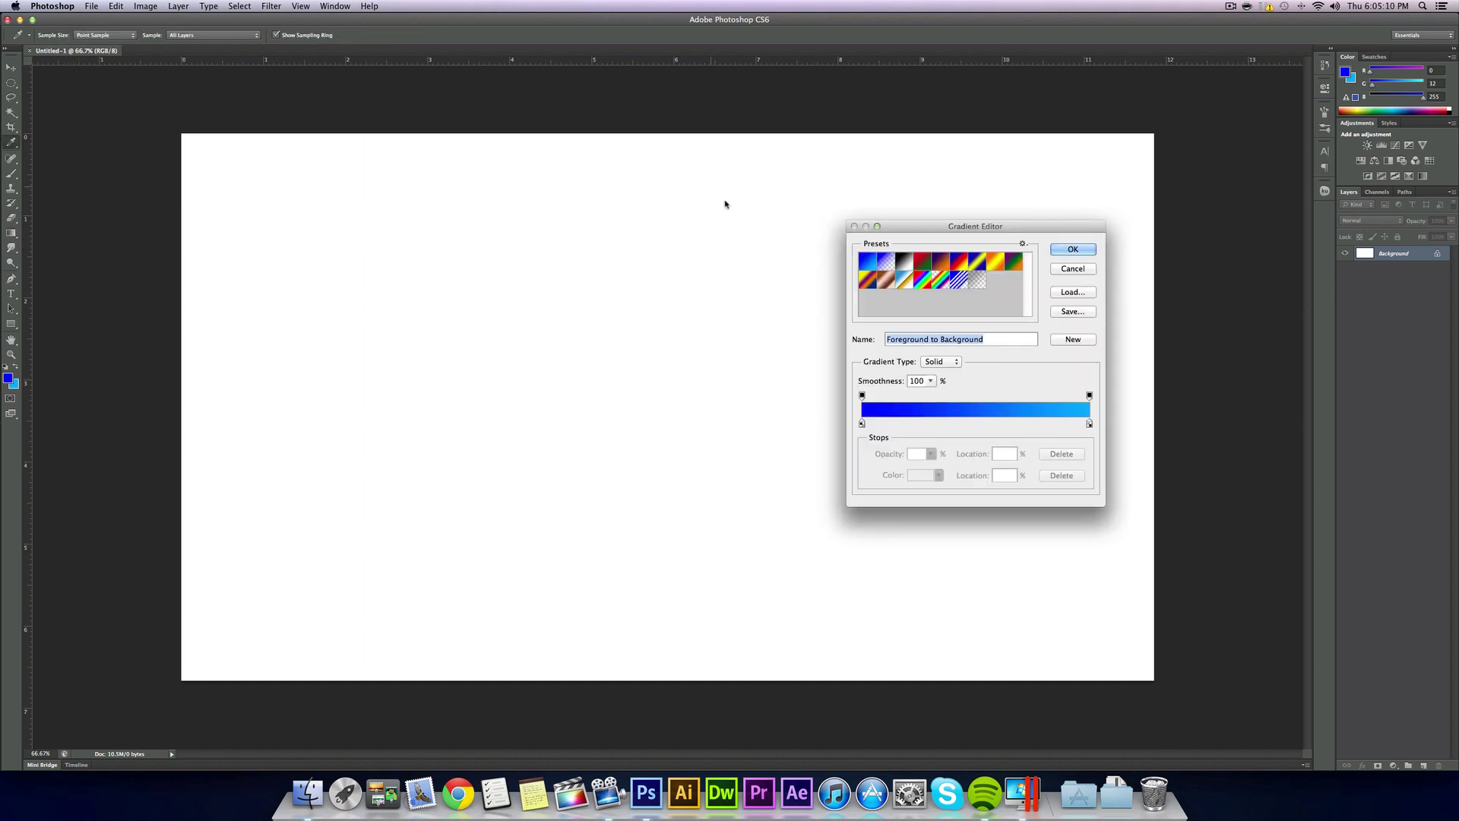
left_click(1072, 249)
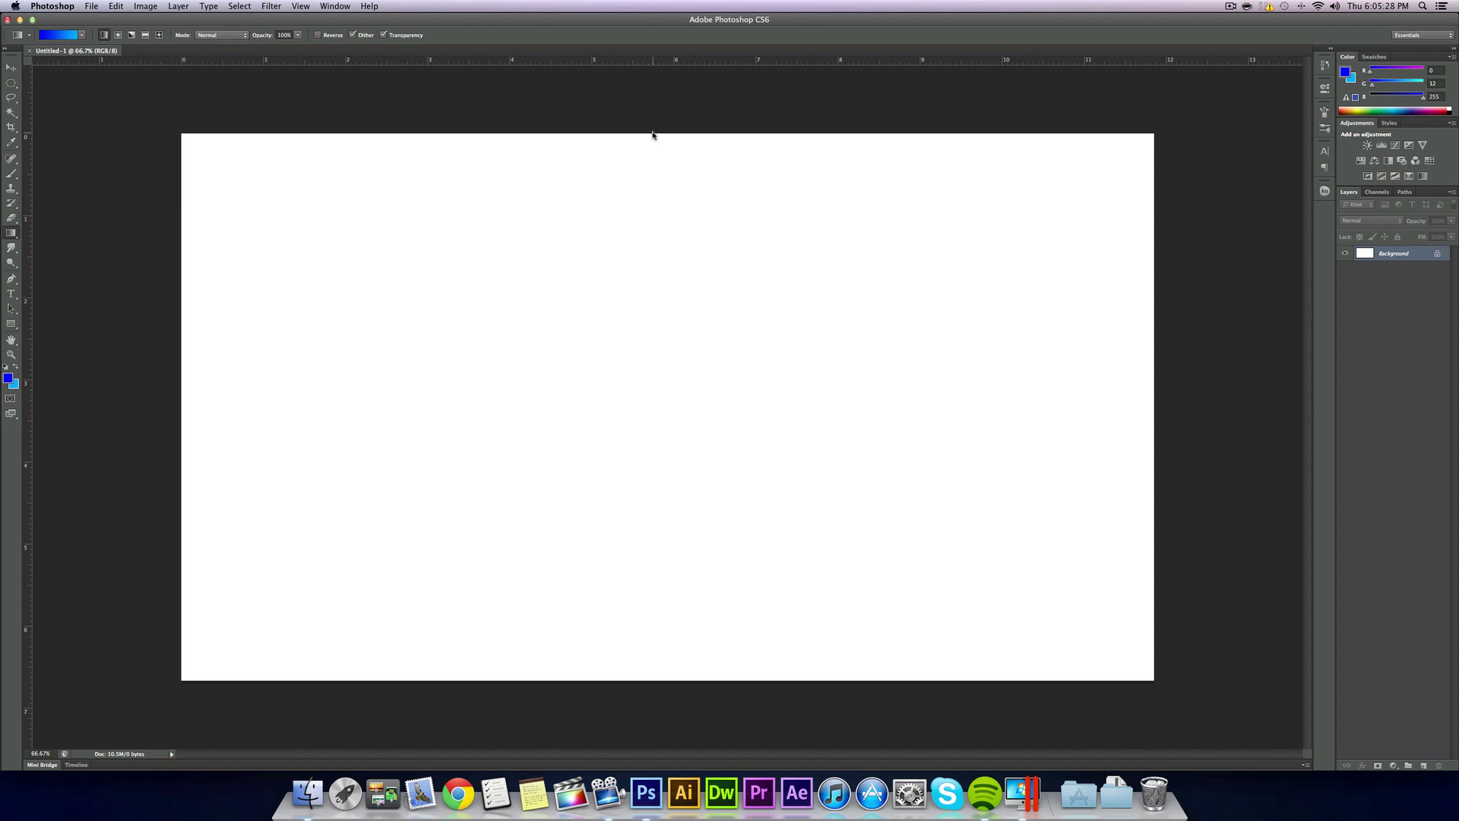
left_click_drag(652, 135, 683, 684)
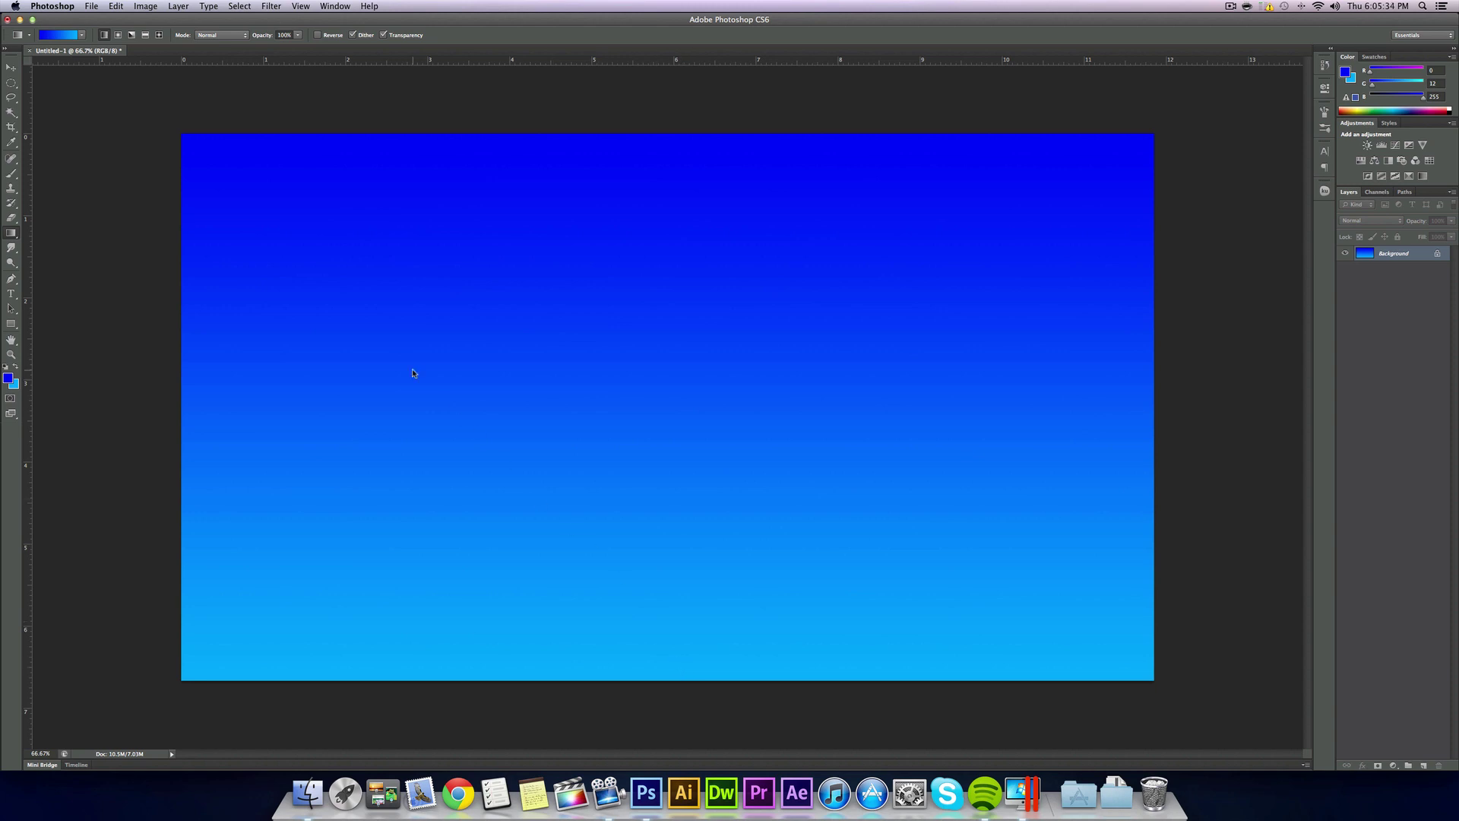
- In the Wave filter, choose Square type with 209 generators and wavelength about 159–160
left_click(272, 5)
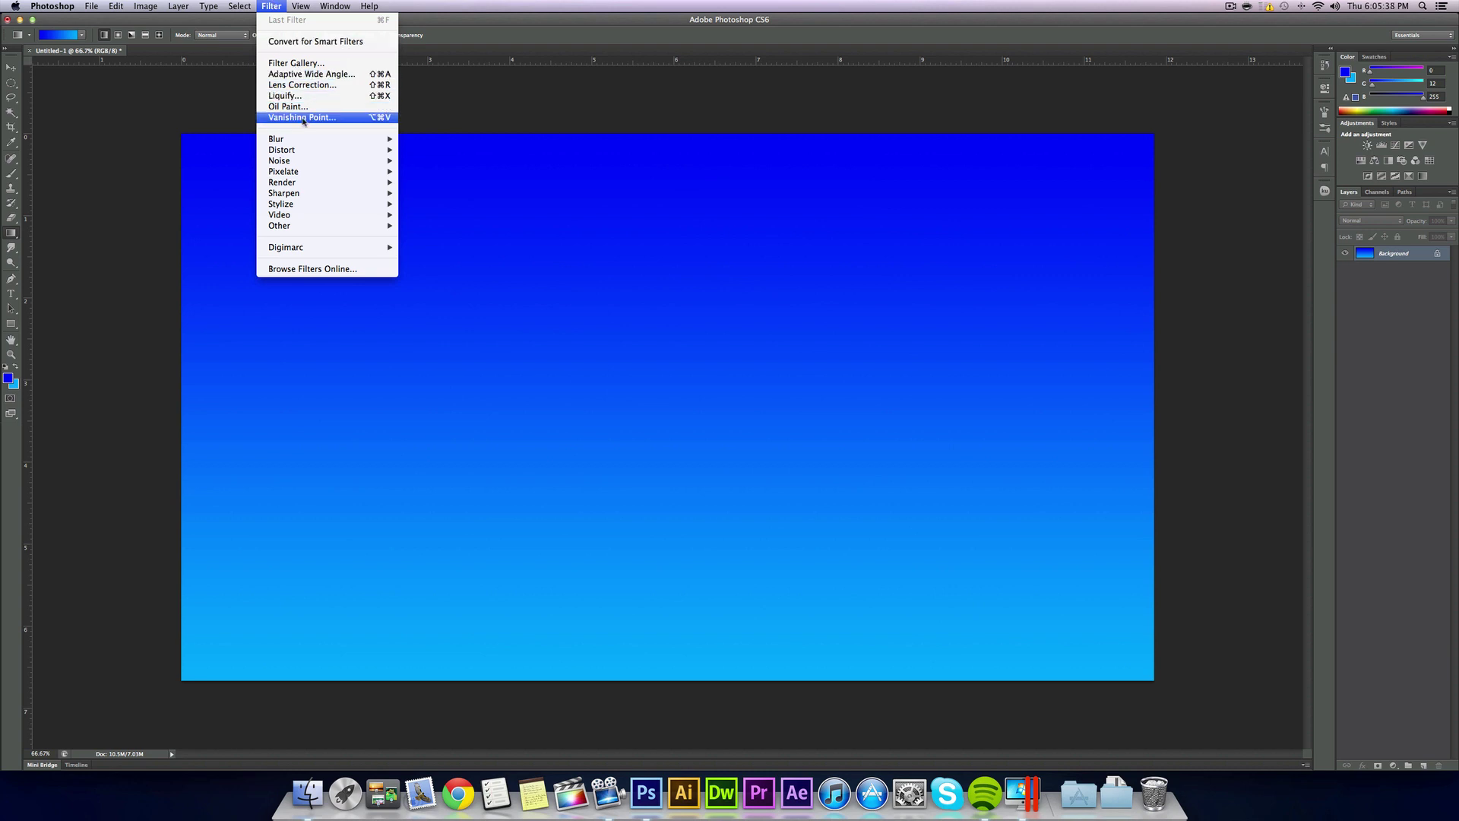
mouse_move(313, 152)
left_click(469, 228)
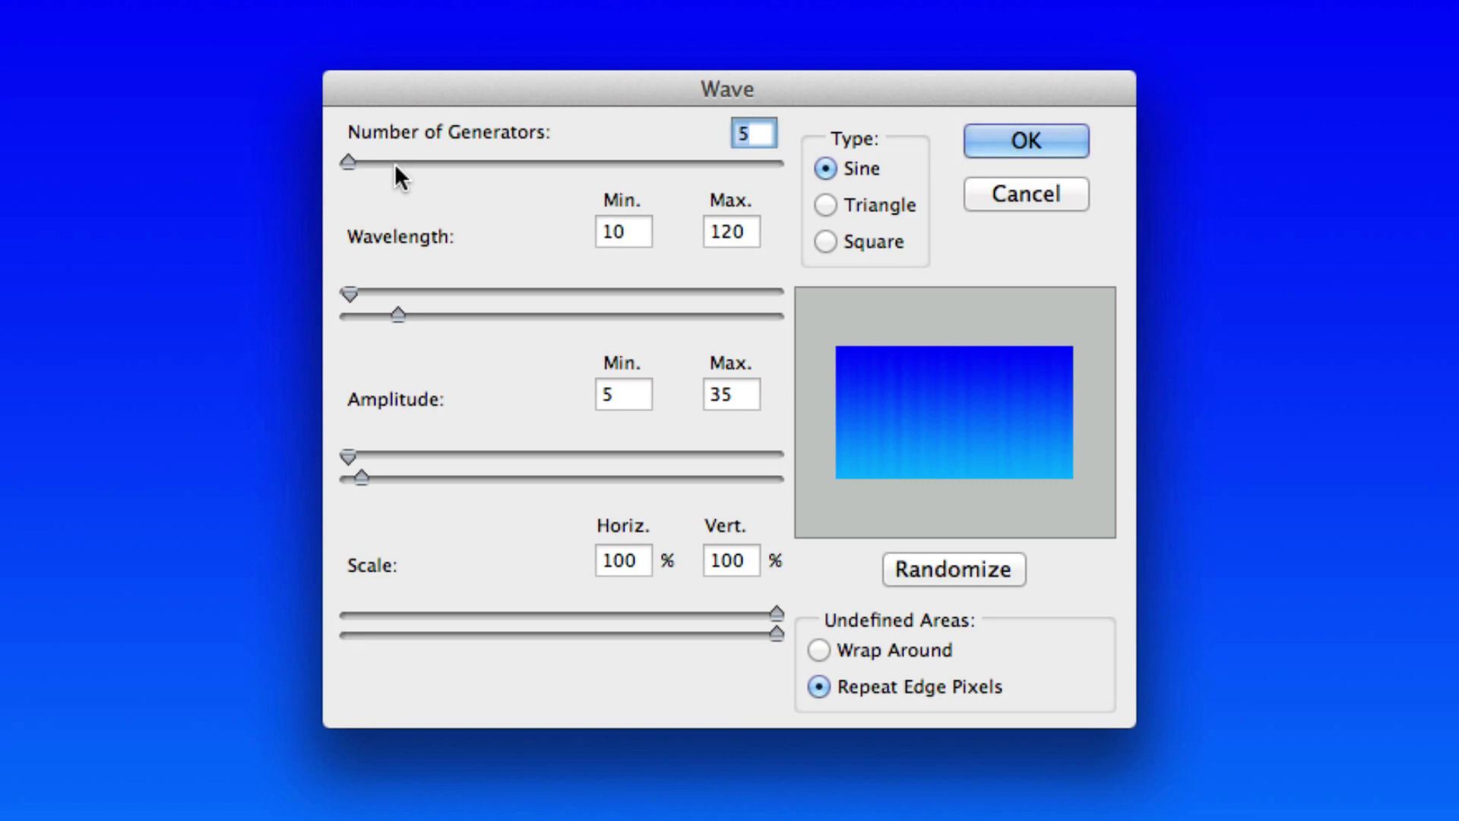
left_click_drag(348, 160, 399, 570)
left_click_drag(395, 237, 321, 163)
left_click(825, 240)
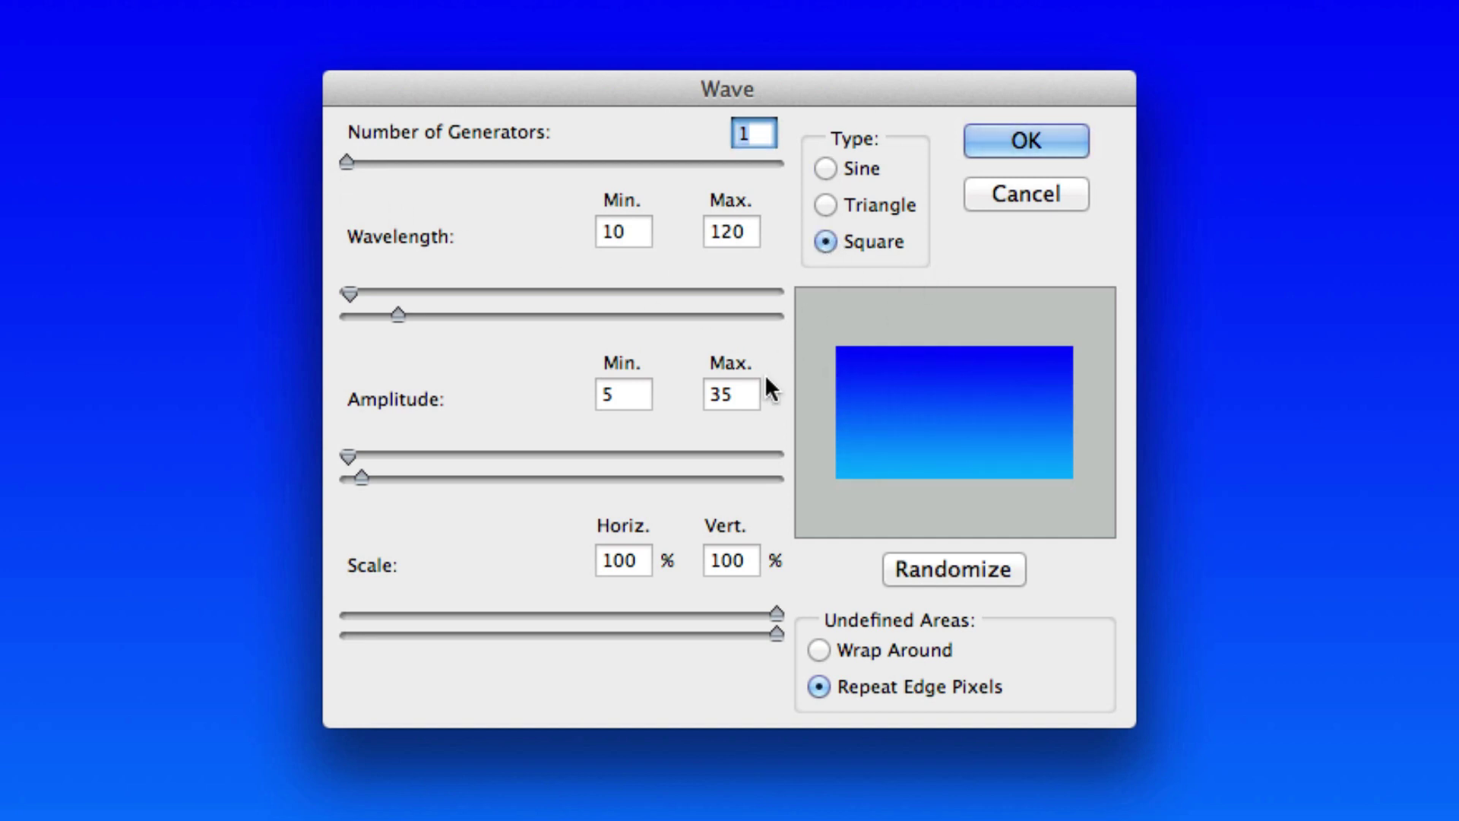
left_click_drag(356, 163, 436, 173)
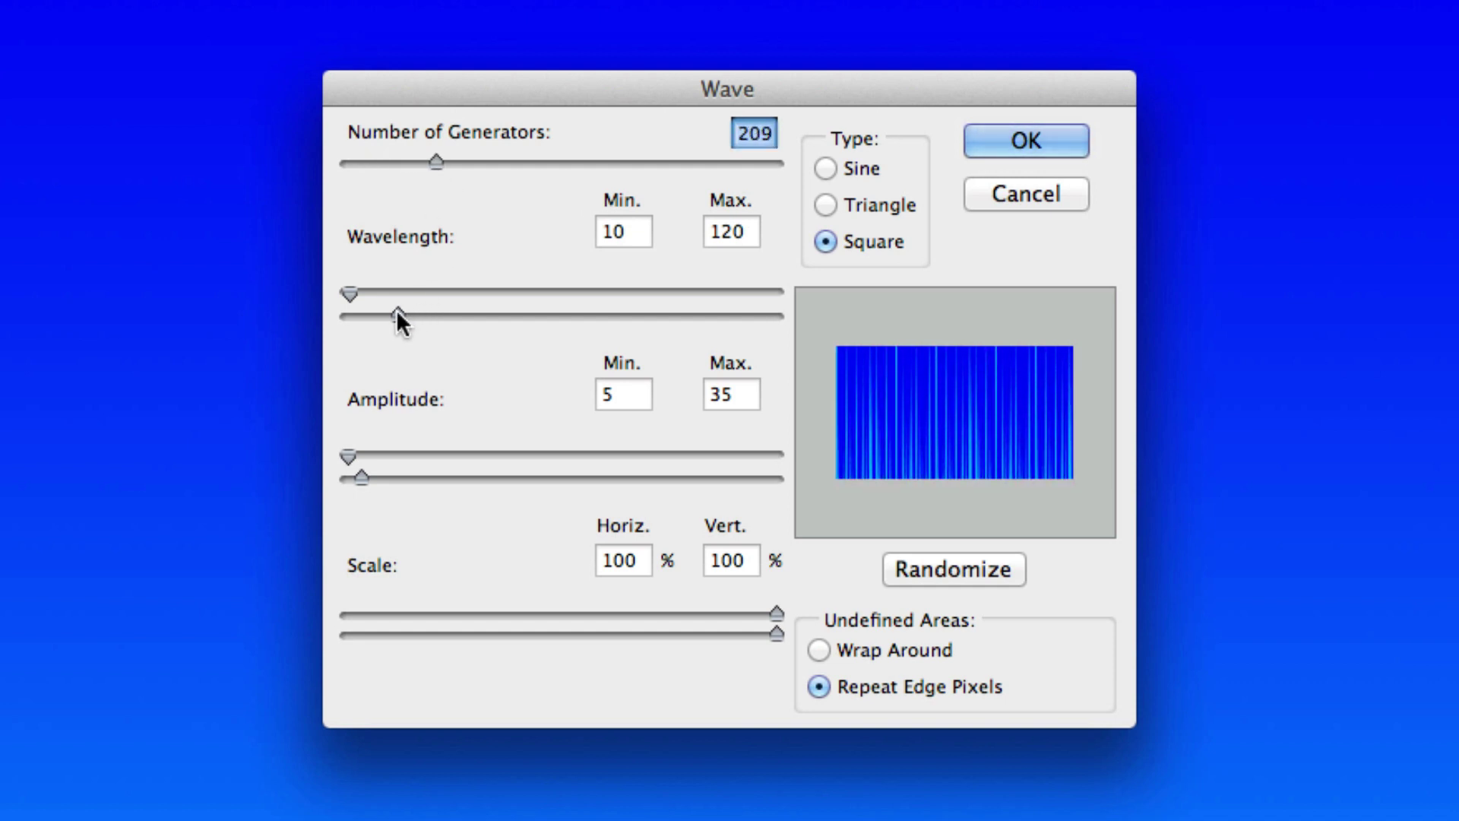
left_click_drag(354, 294, 413, 319)
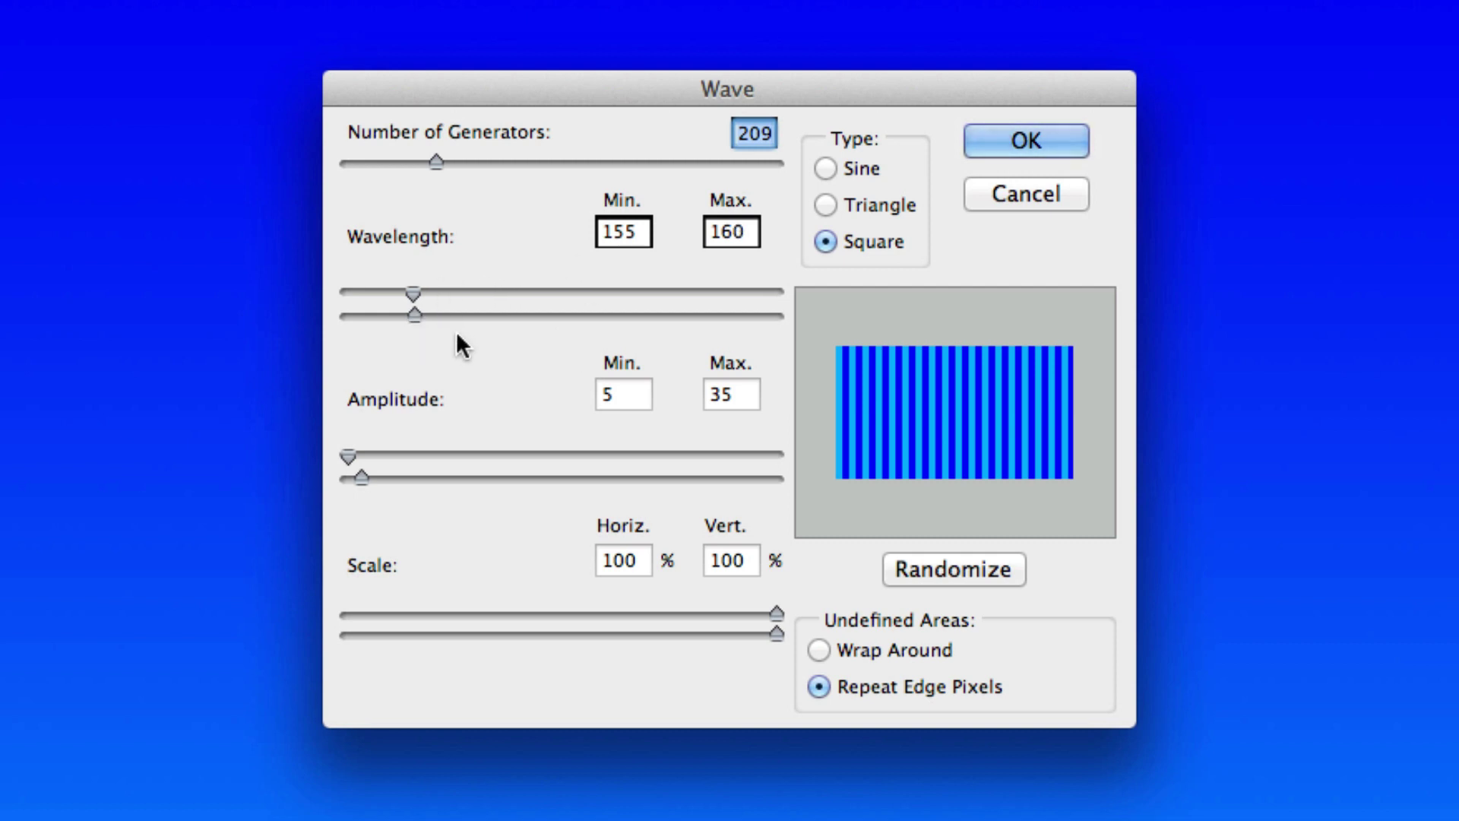
left_click(644, 234)
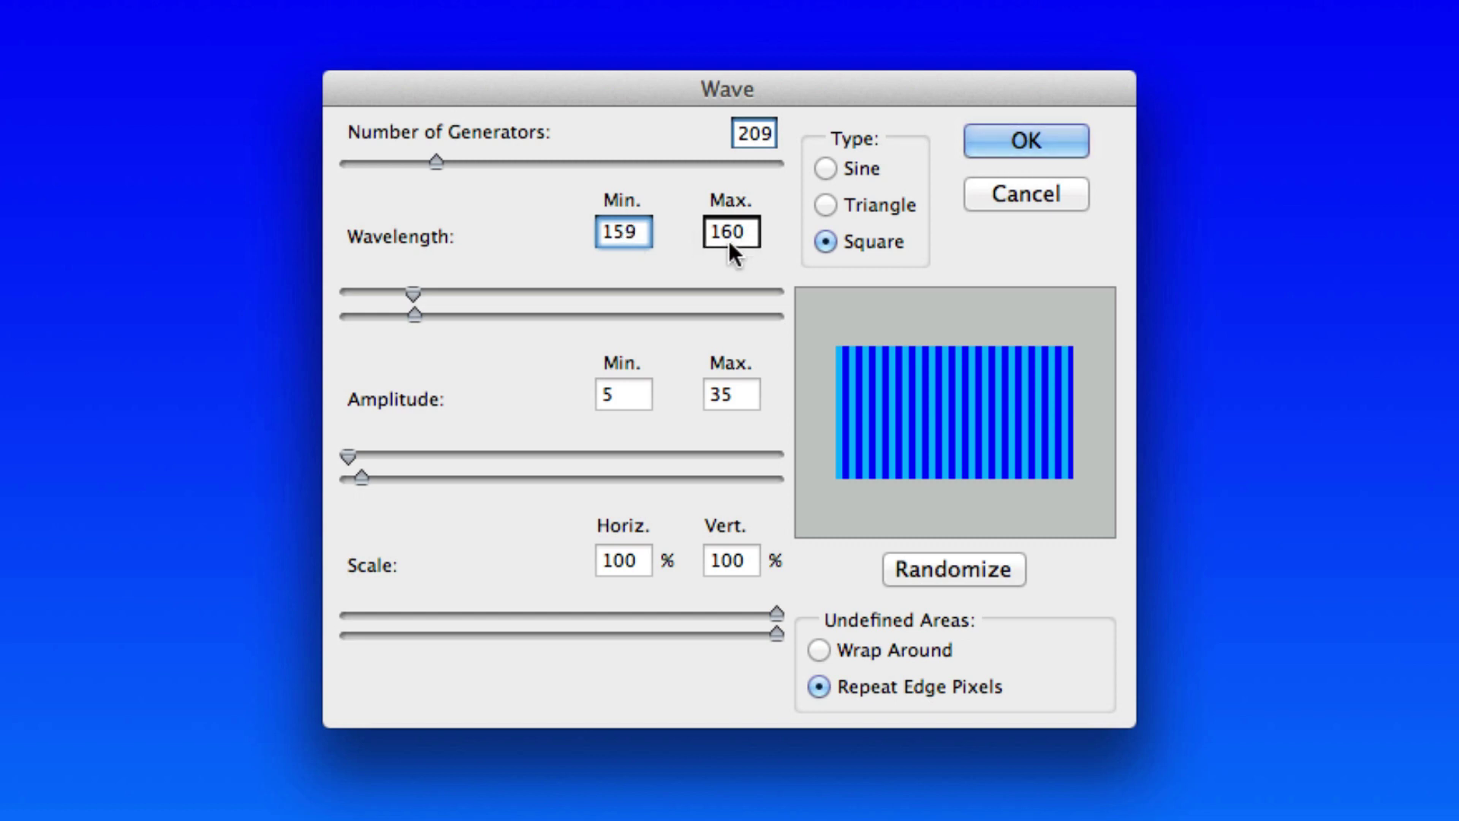
- Set the Wave's maximum amplitude to 29, keep Square type, and apply it
left_click_drag(353, 454, 366, 484)
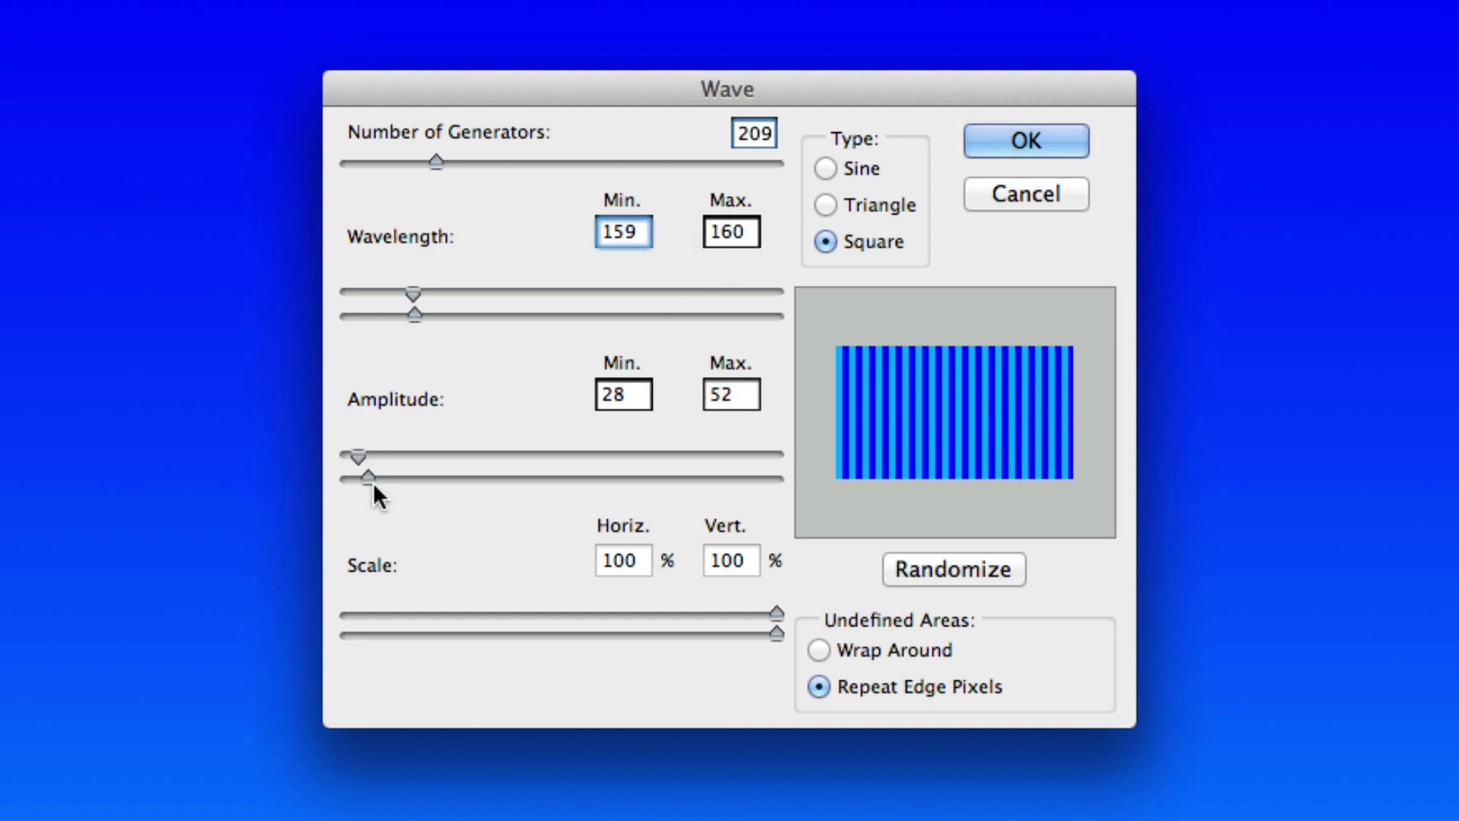
left_click(741, 394)
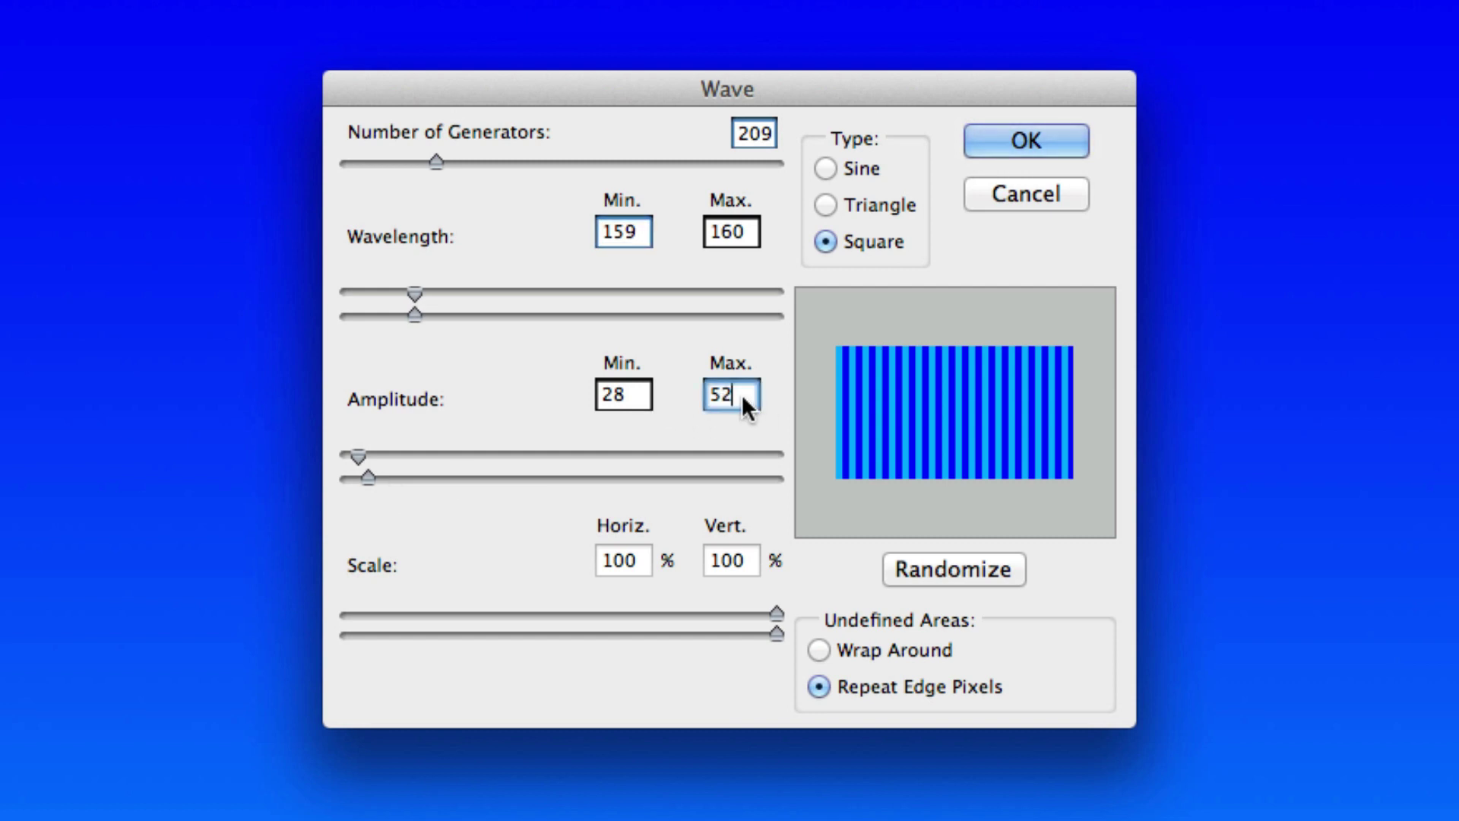
key("BackSpace")
key("BackSpace")
type("29")
left_click(831, 164)
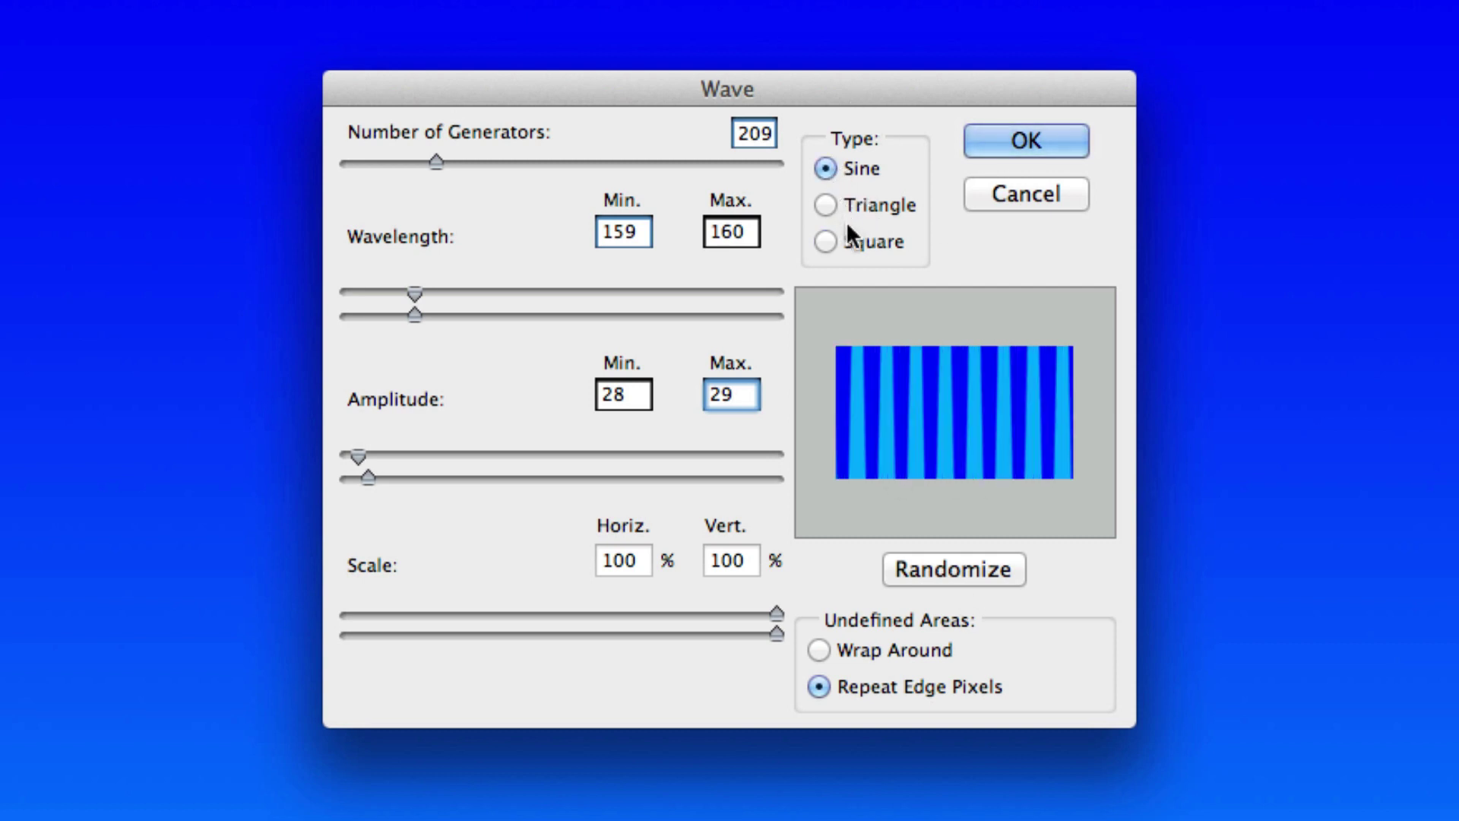
left_click(833, 244)
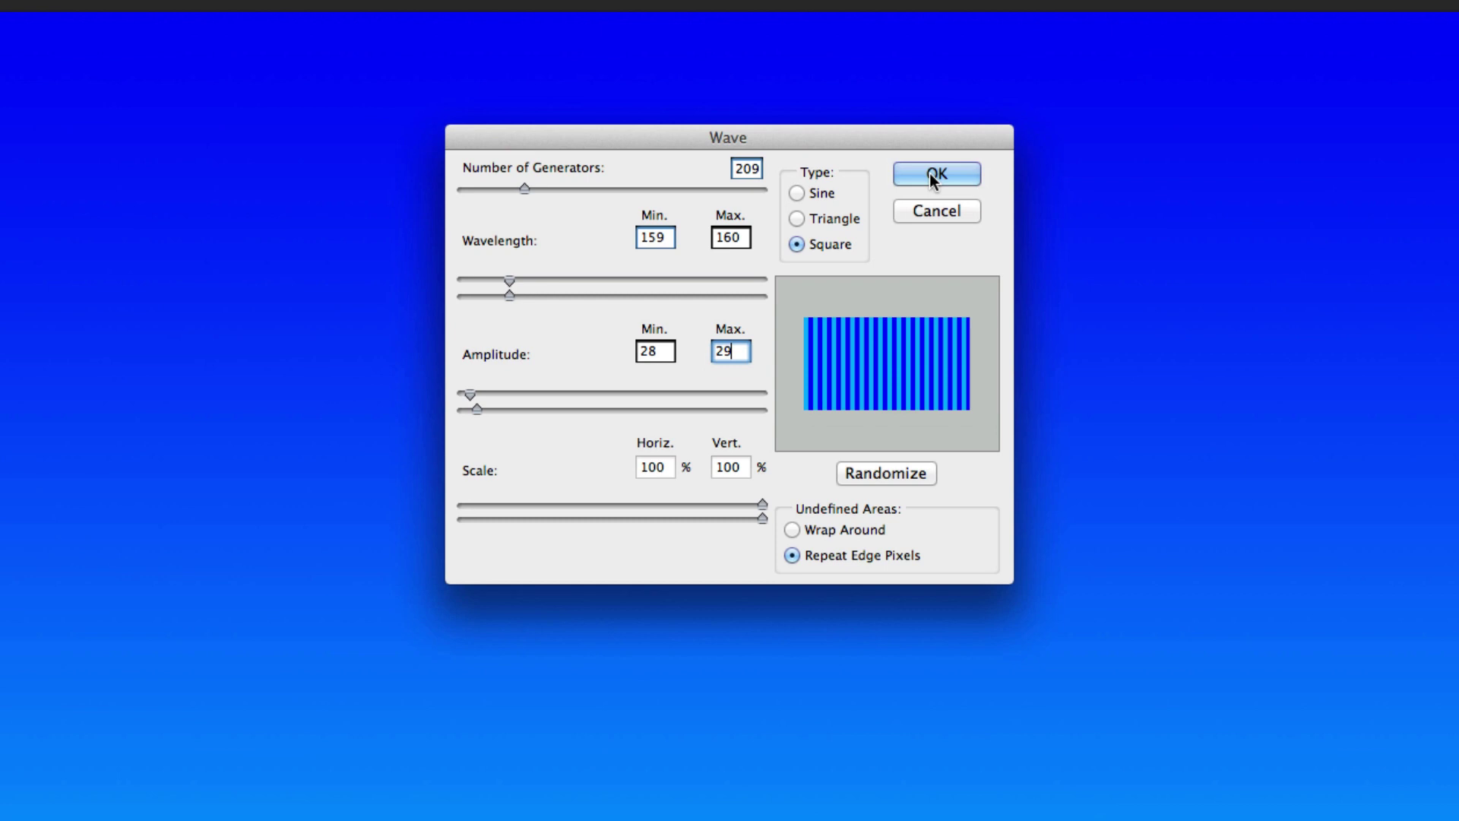
left_click(1015, 140)
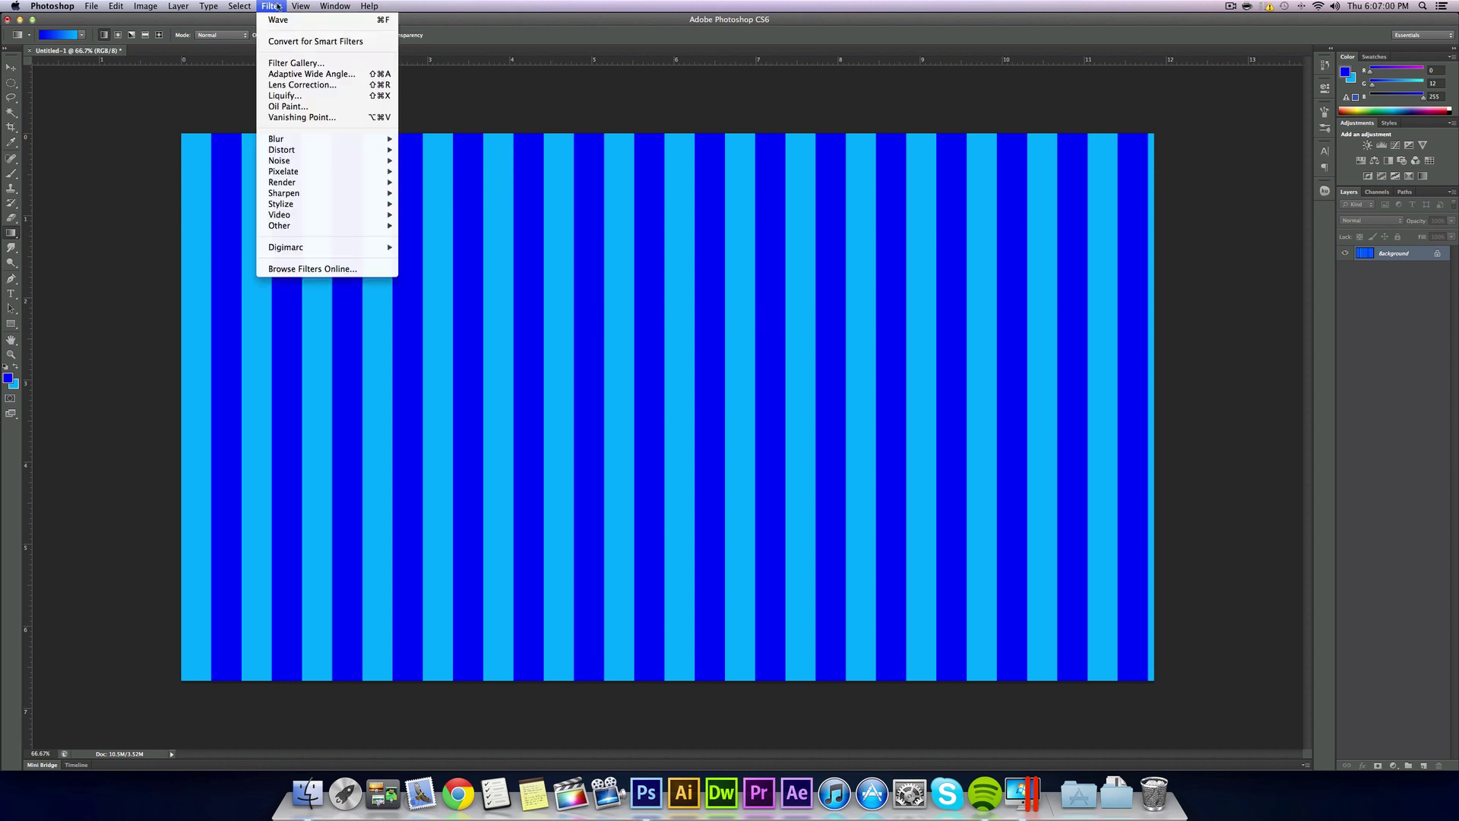
- Apply Polar Coordinates with Rectangular to Polar to bend the stripes into rays
mouse_move(327, 150)
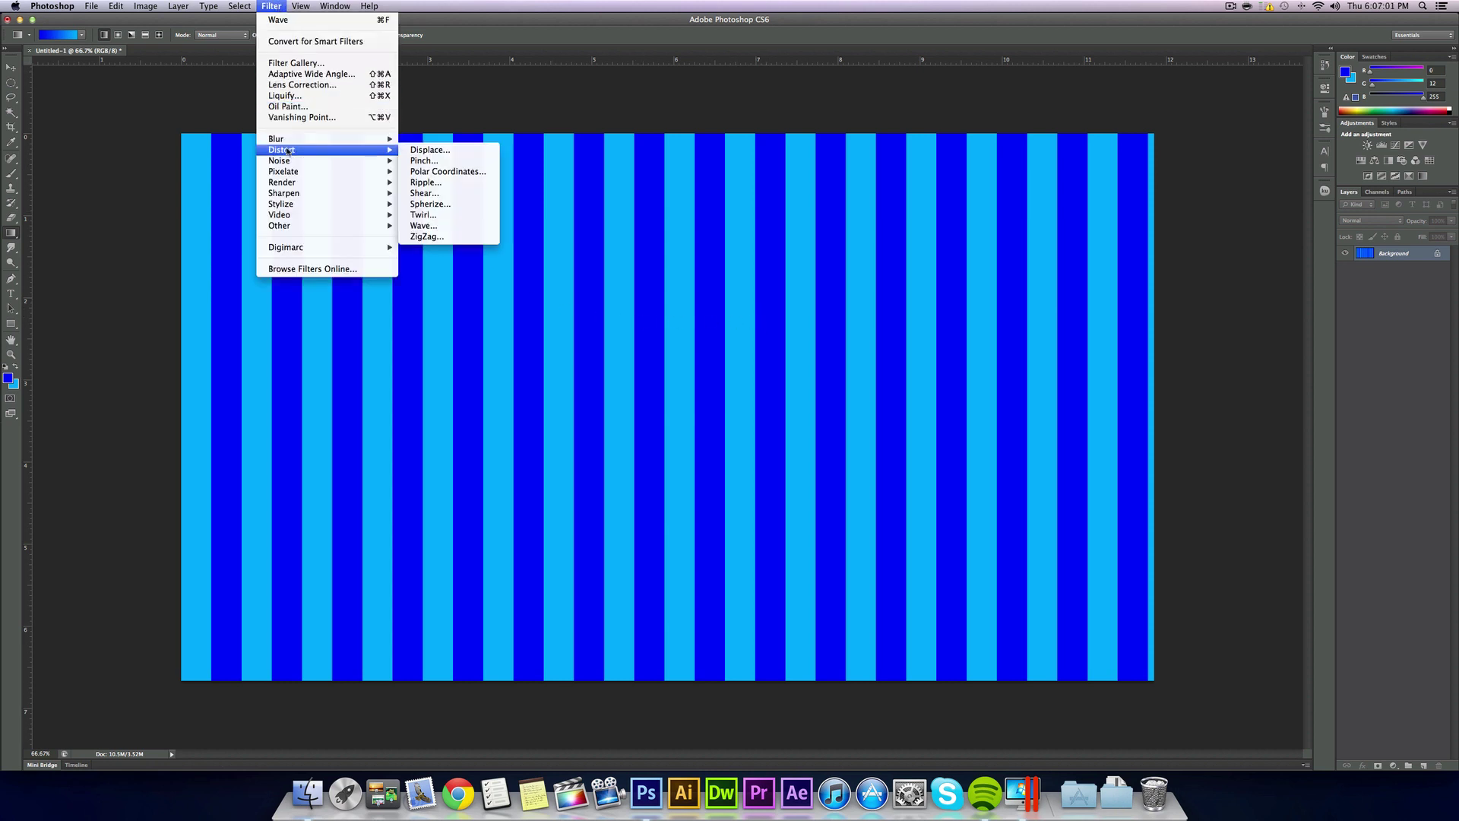
left_click(436, 171)
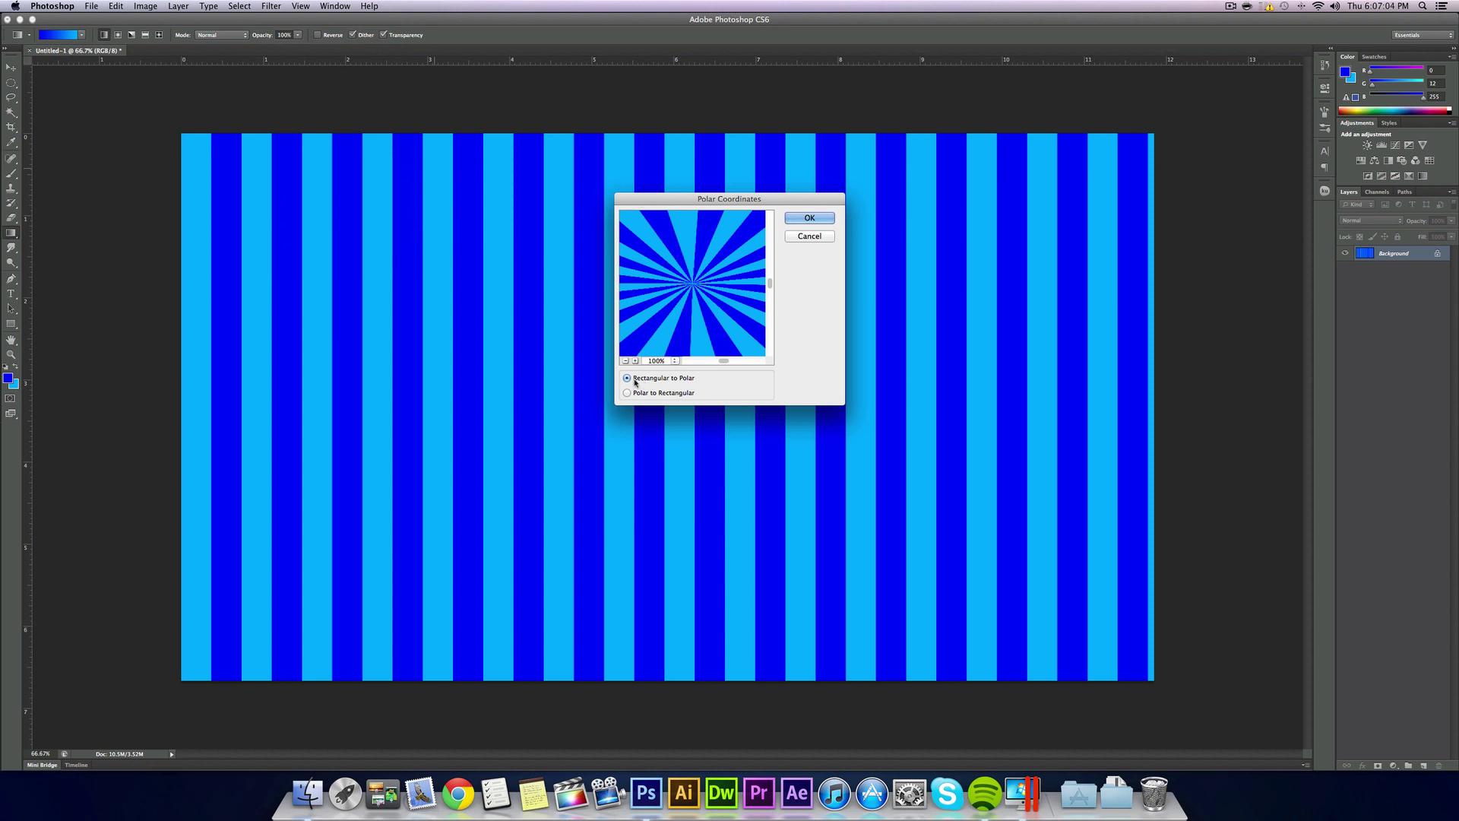
left_click(664, 394)
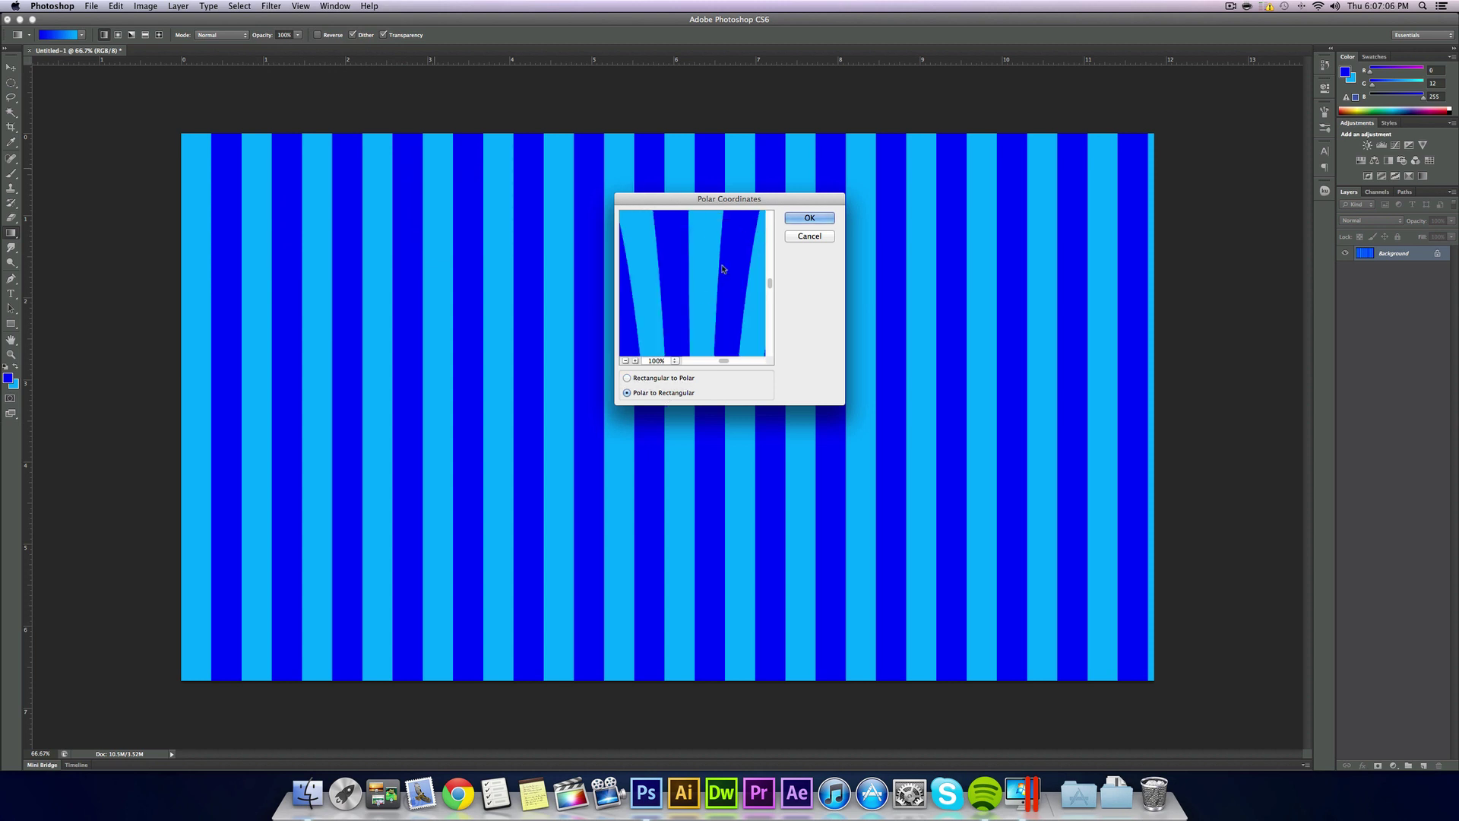
left_click(626, 361)
left_click(625, 361)
left_click(626, 361)
left_click(626, 361)
left_click(625, 361)
left_click(625, 361)
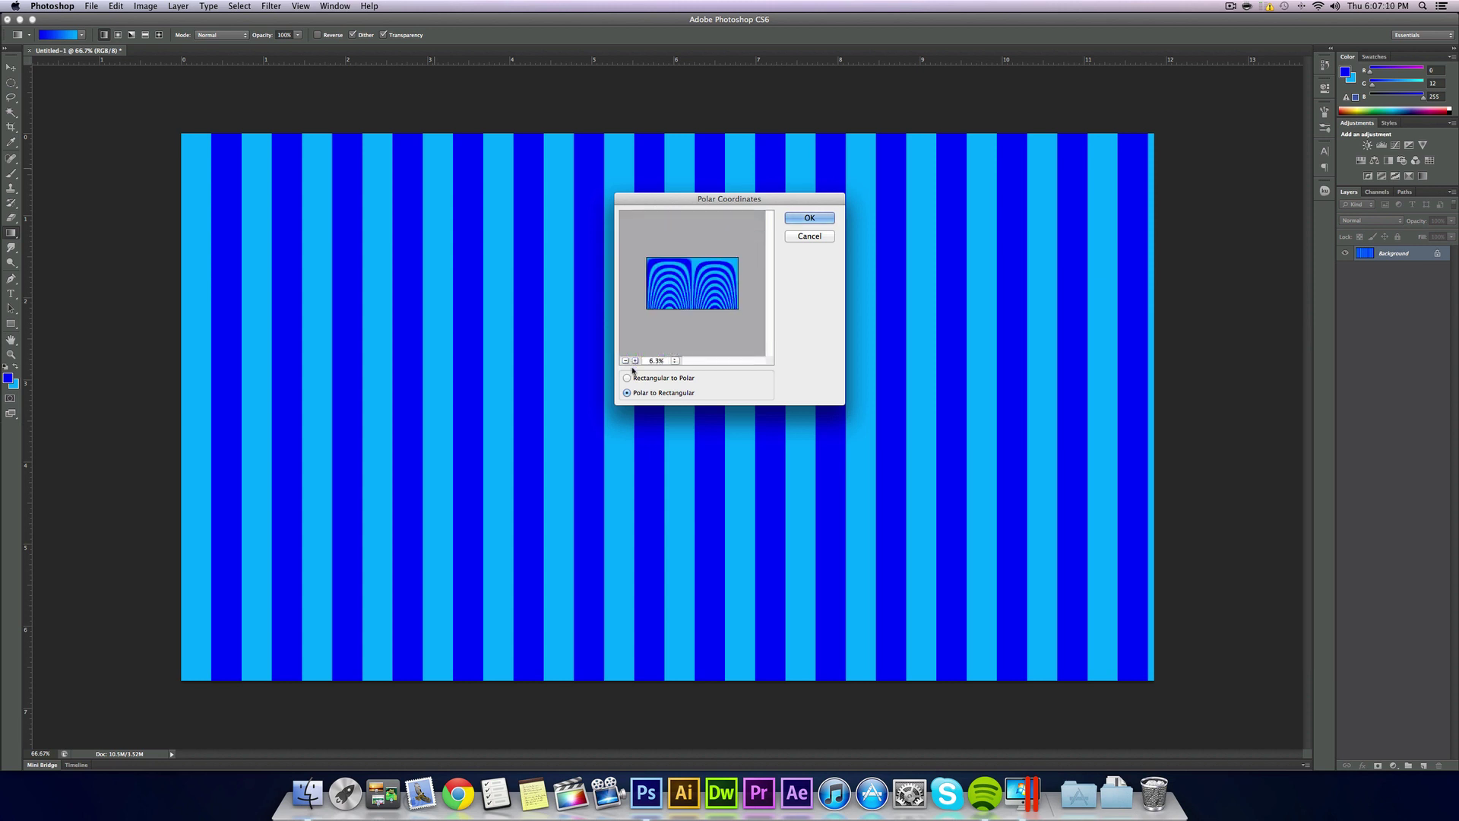
left_click(627, 377)
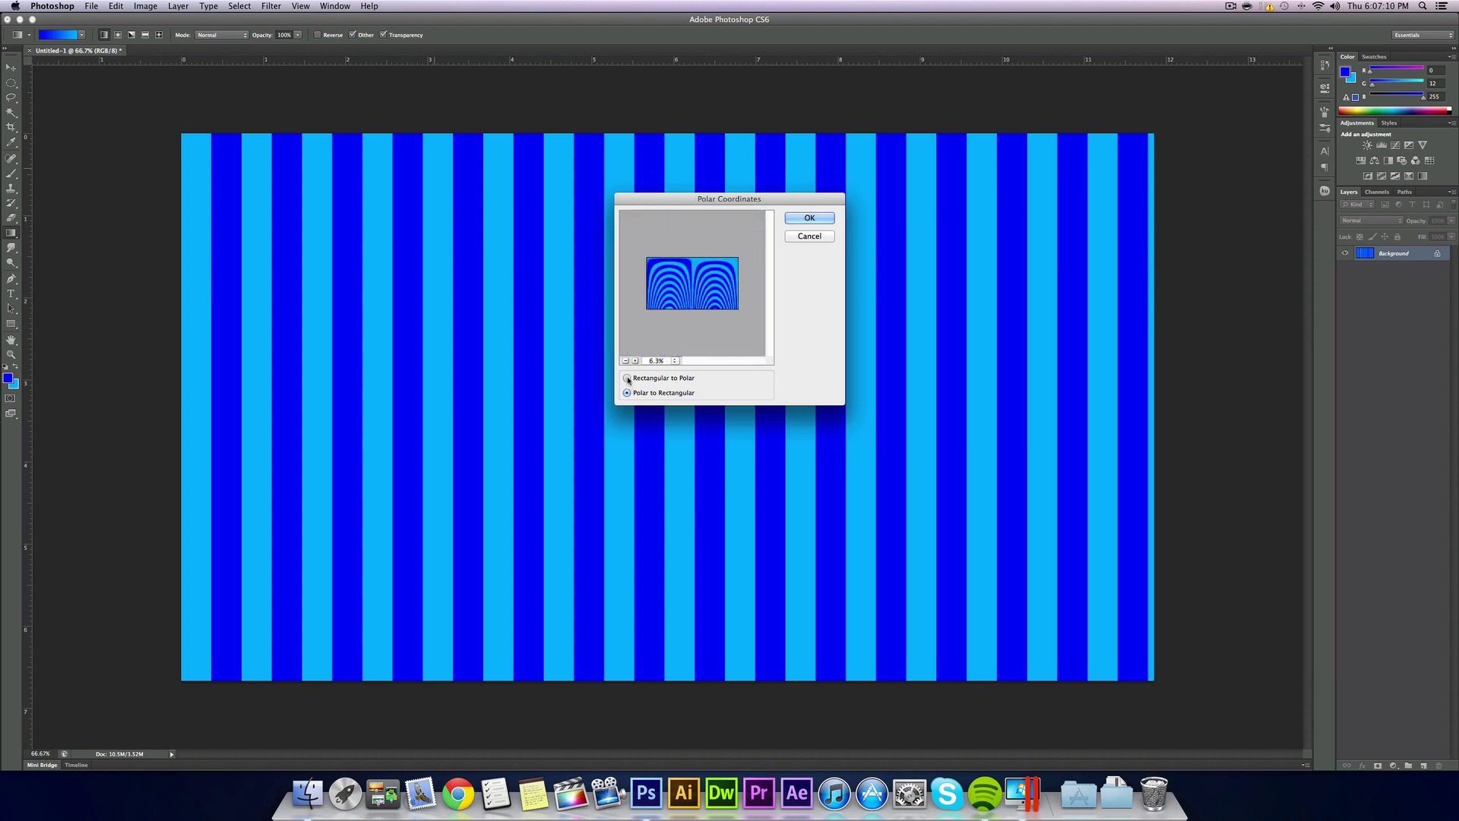
left_click(828, 218)
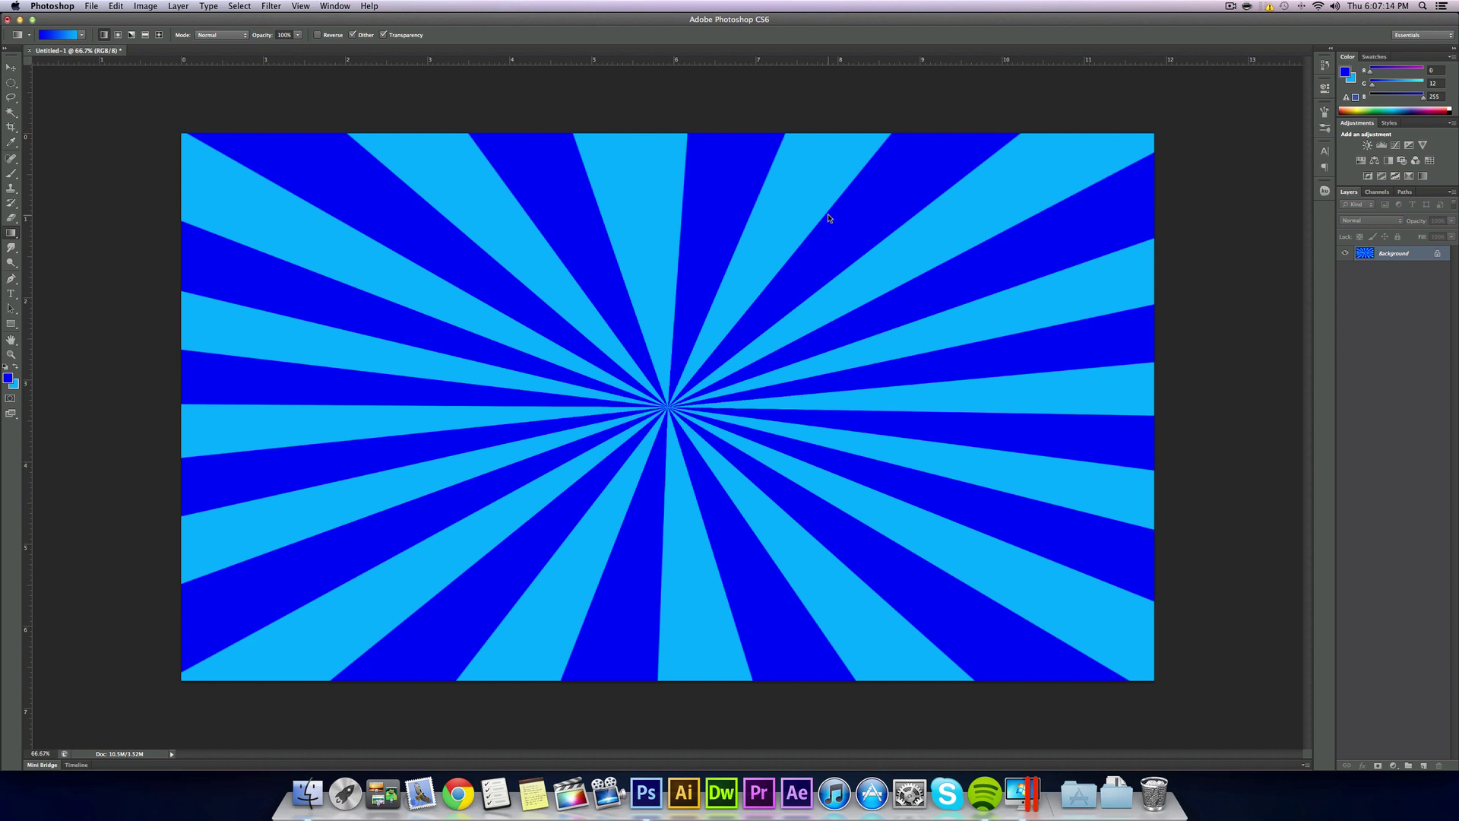
key("super+plus")
key("super+plus")
key("super+plus")
key("super+plus")
key("super+plus")
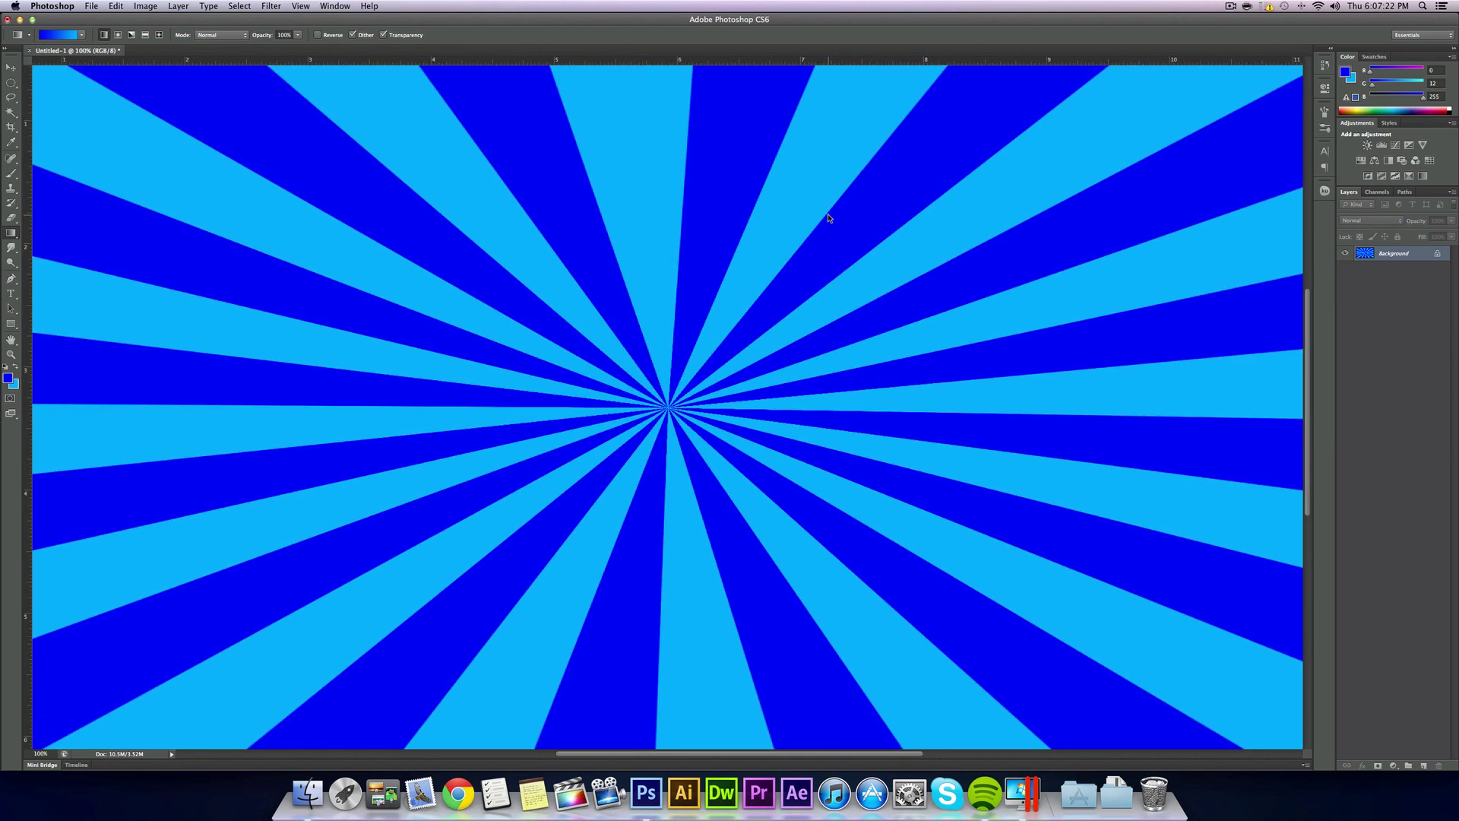
key("super+minus")
key("super+minus")
key("super+minus")
key("super+minus")
key("super+minus")
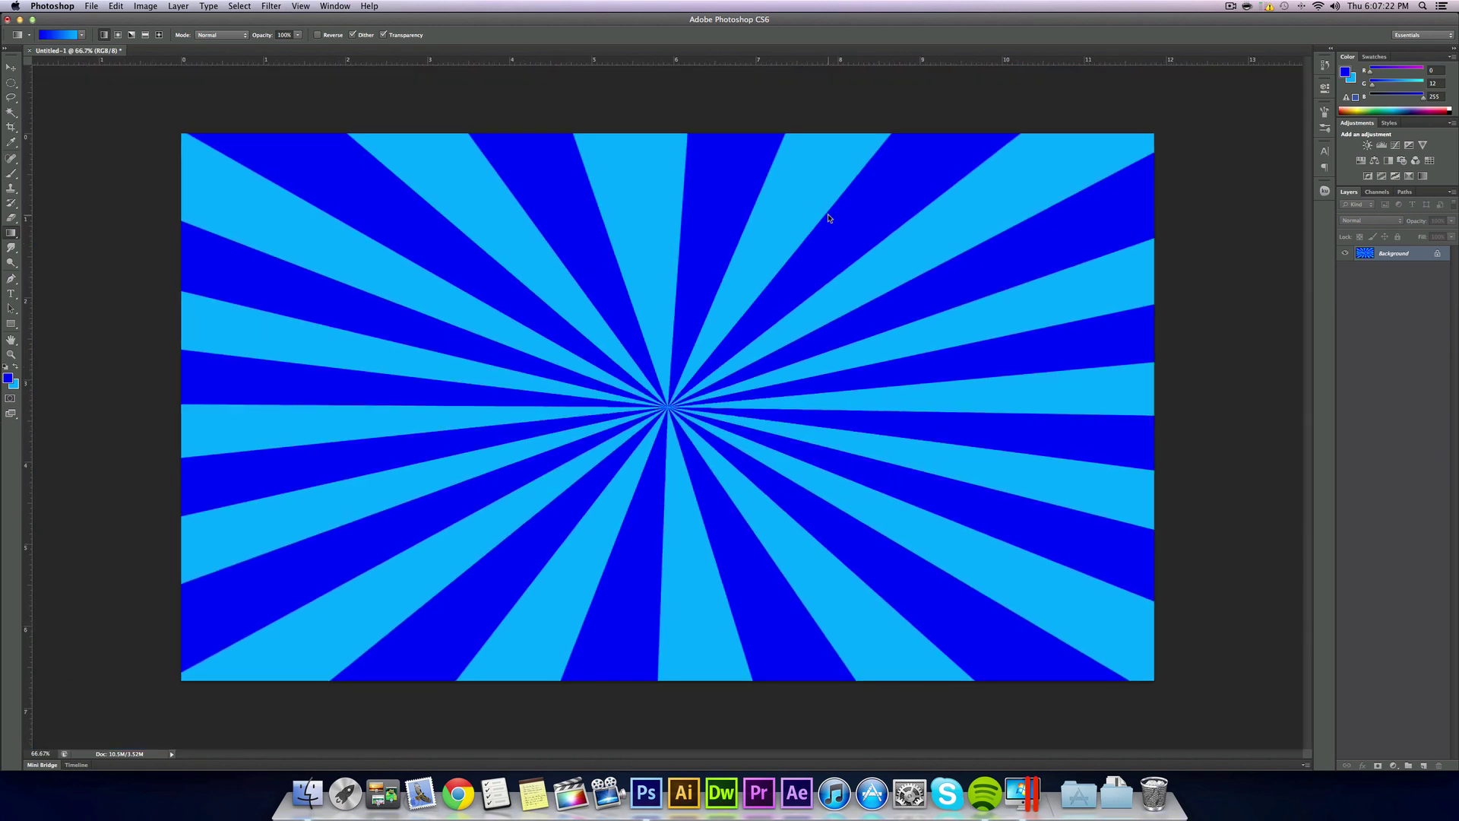
- Draw a tall rectangle shape over the centre of the starburst with the Rectangle tool
left_click(12, 294)
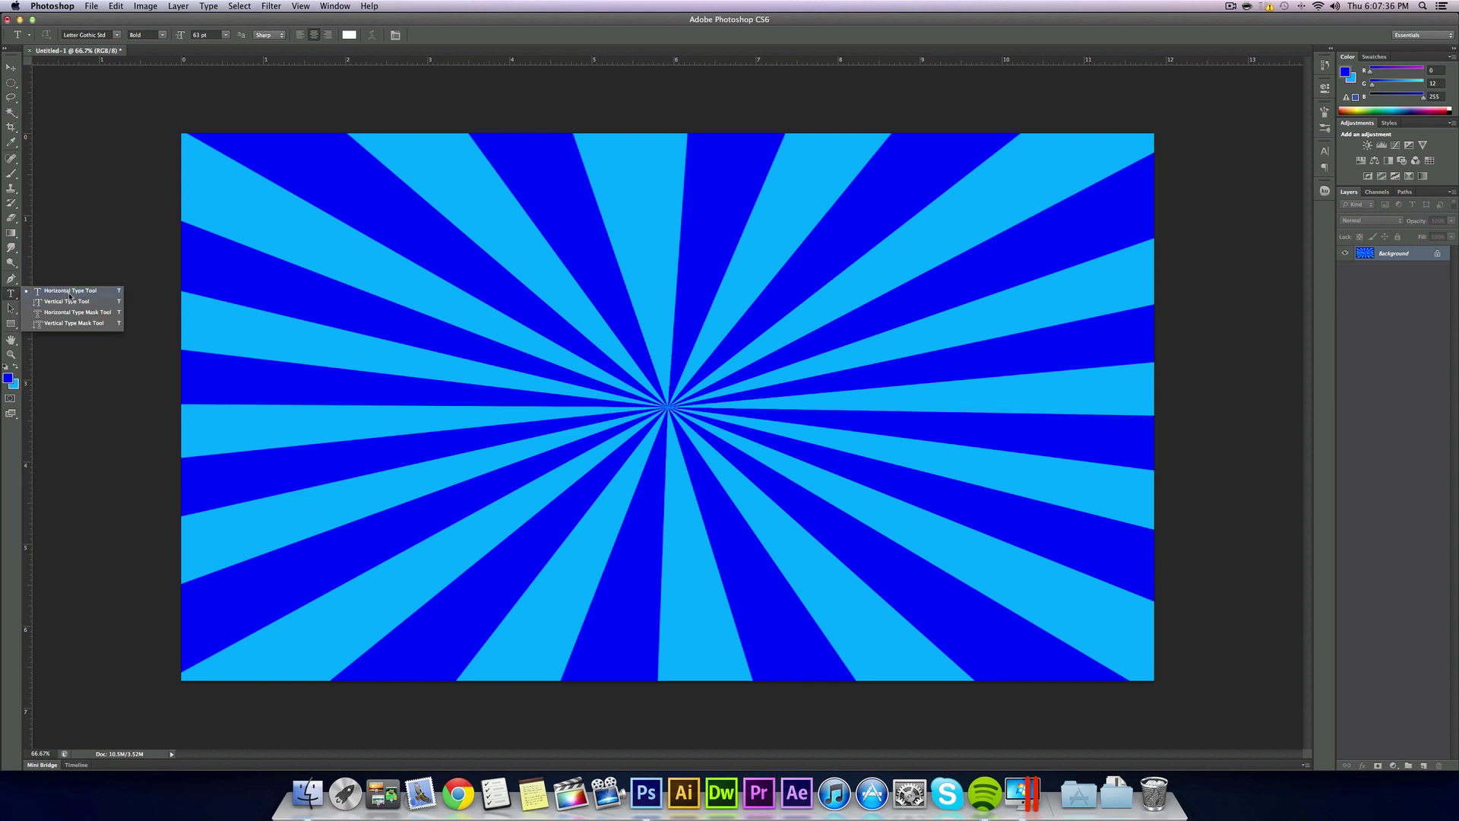
left_click(6, 322)
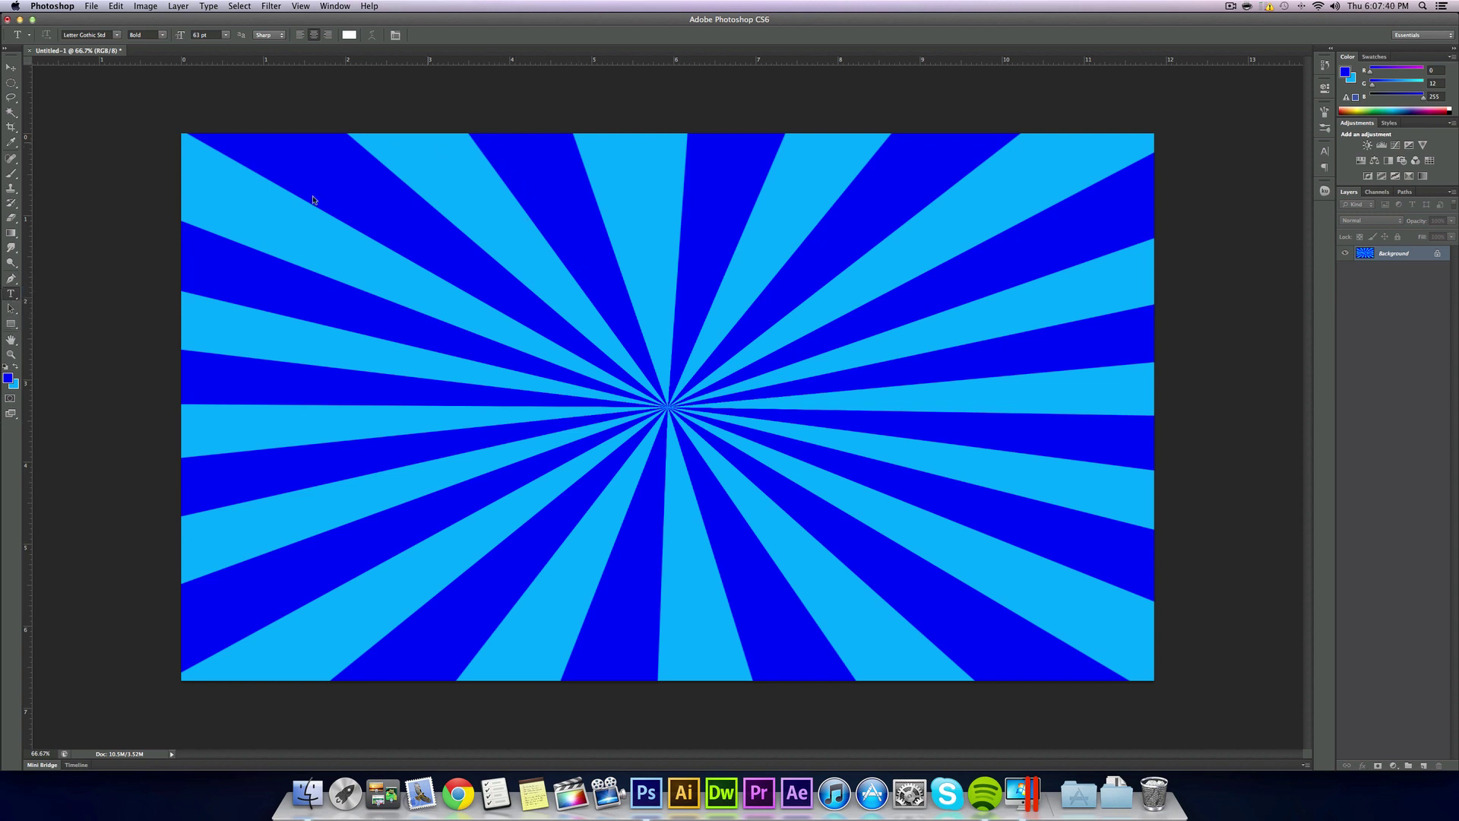
key("u")
left_click_drag(516, 156, 822, 697)
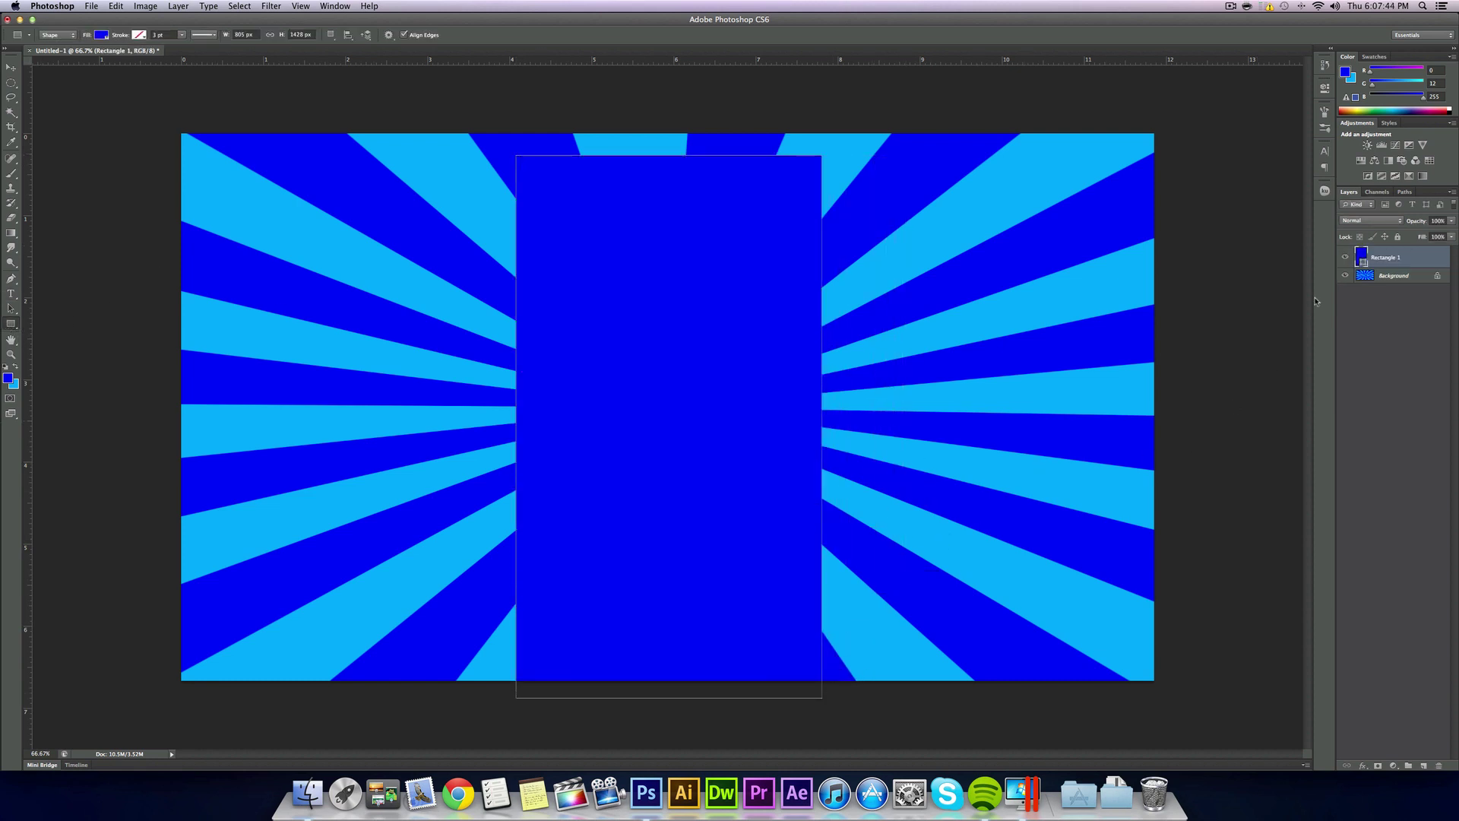
- Set the rectangle's fill colour to f2f2f2 and zoom in to inspect it
double_click(1360, 256)
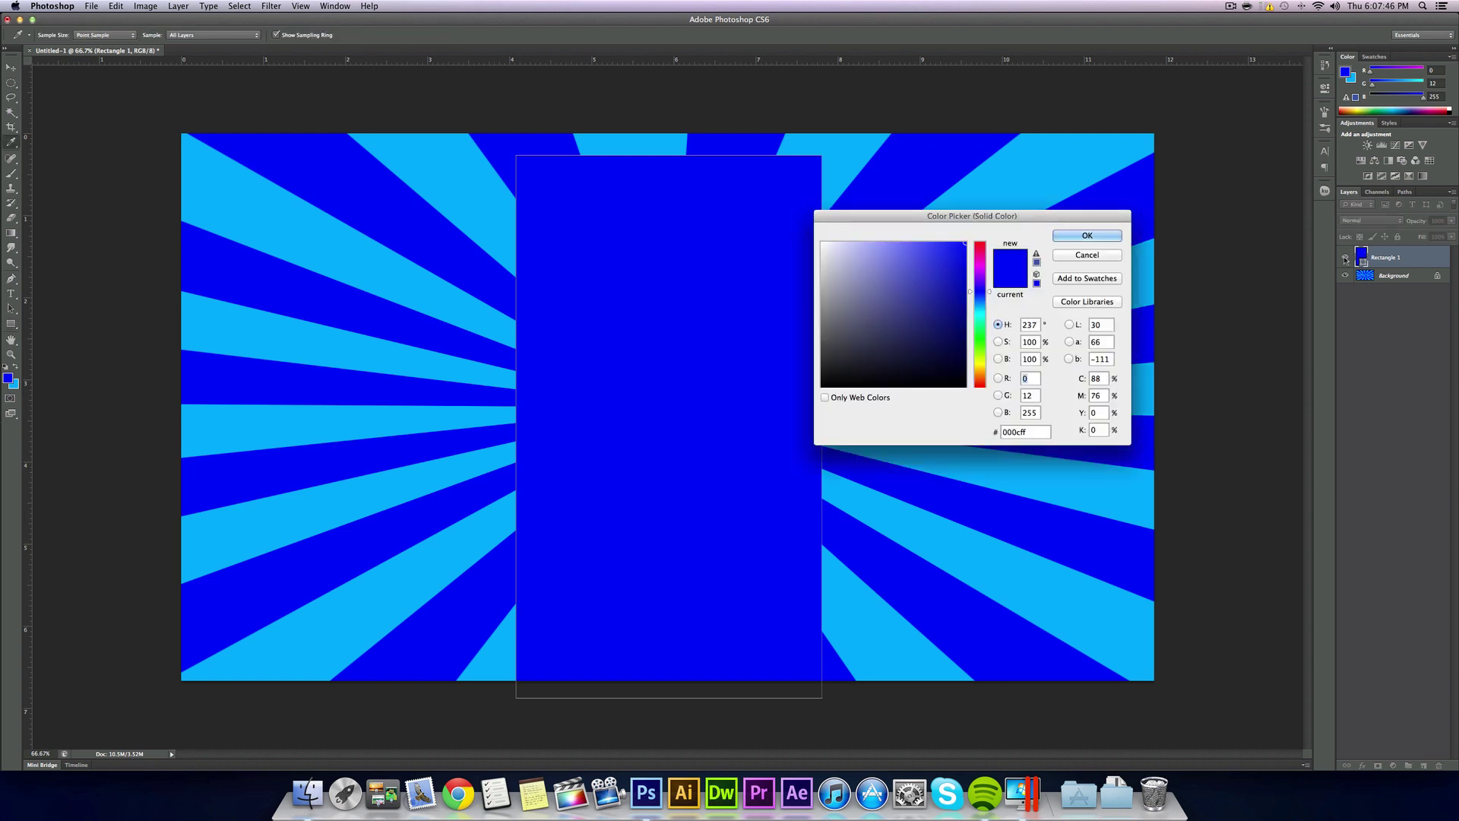
left_click_drag(873, 357, 748, 427)
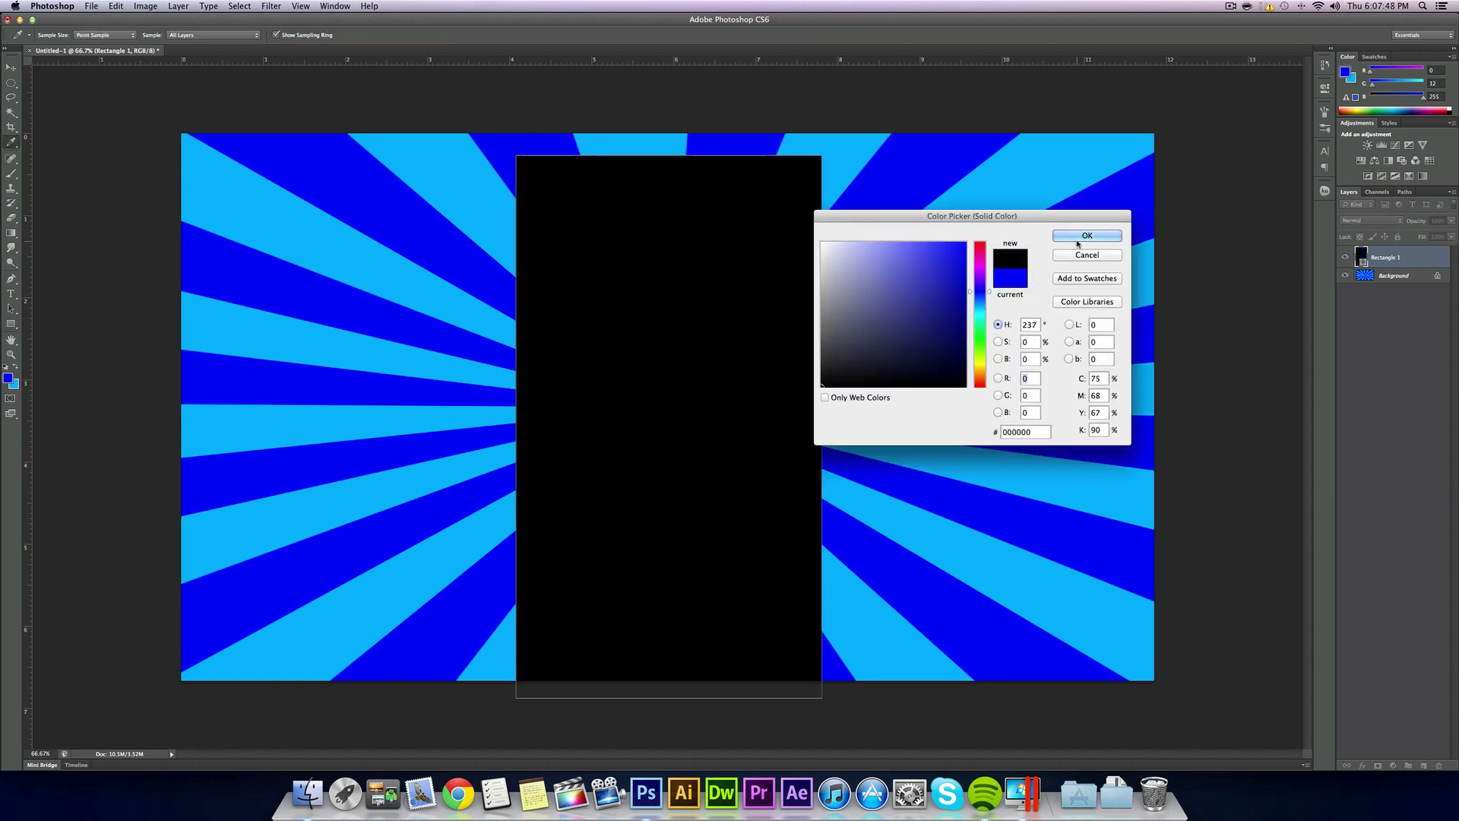
left_click_drag(851, 254, 797, 252)
key("Return")
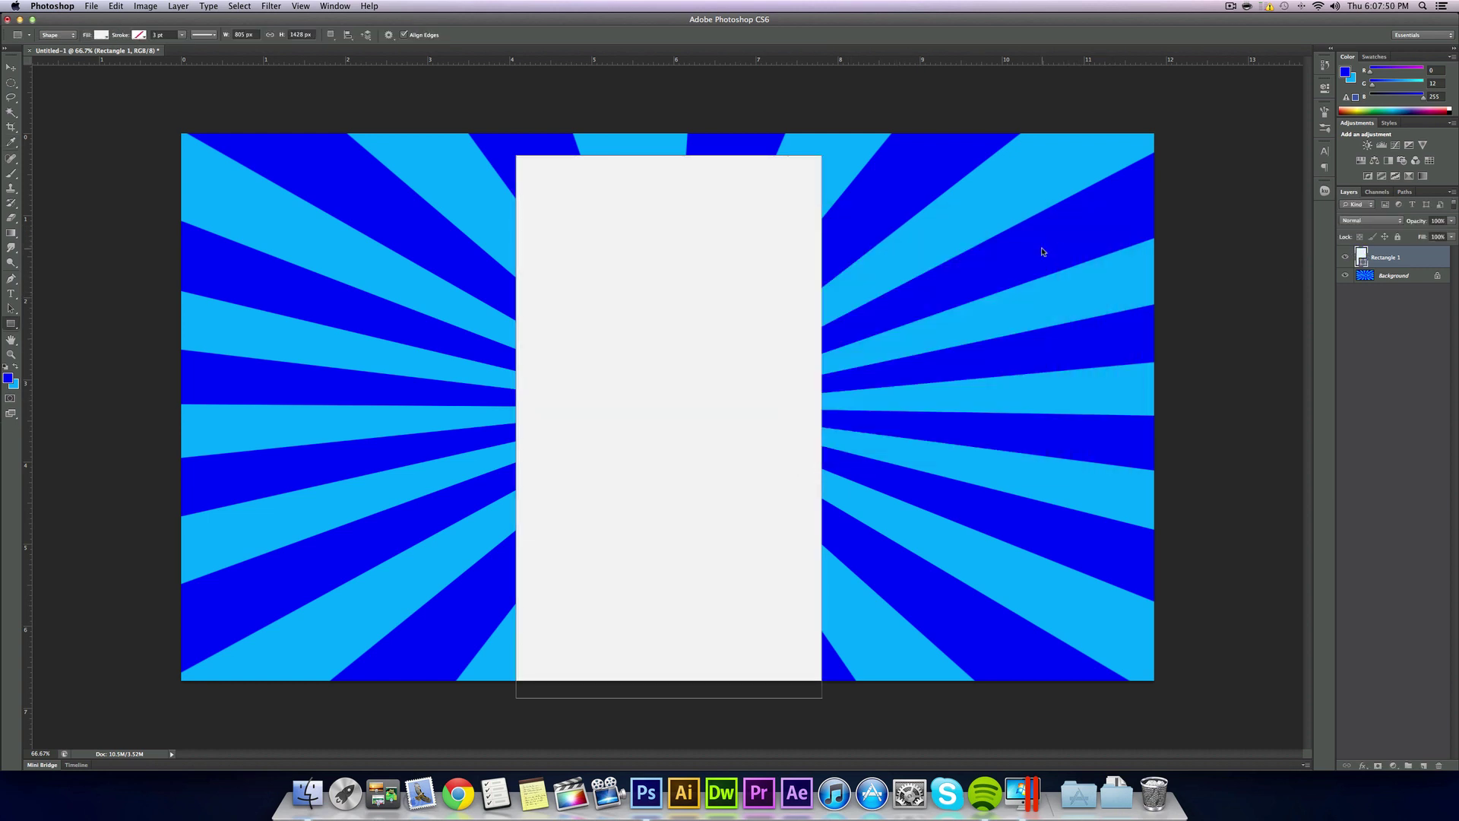
key("super+1")
scroll(980, 251, "up", 3)
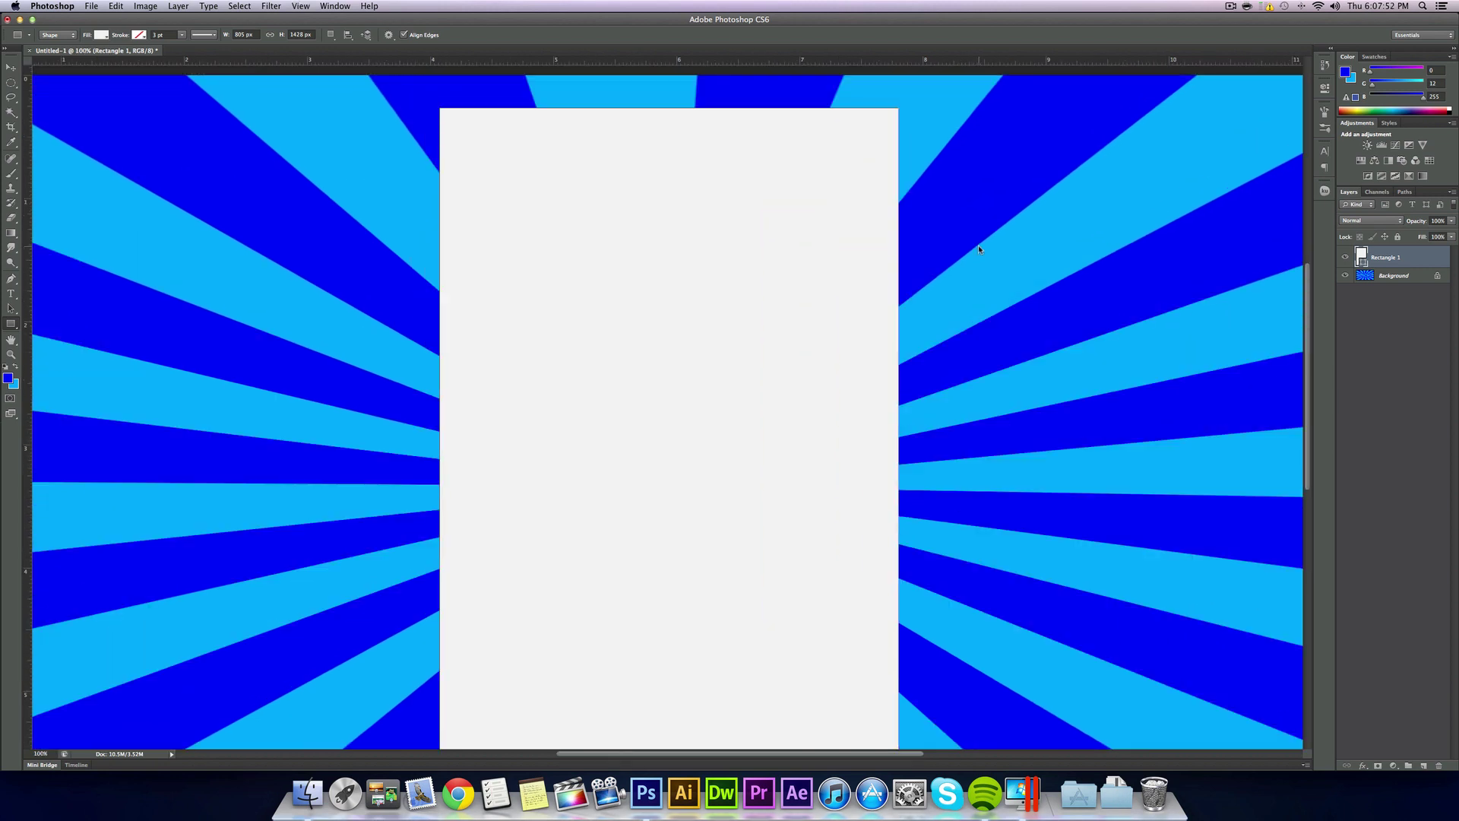
key("super+equal")
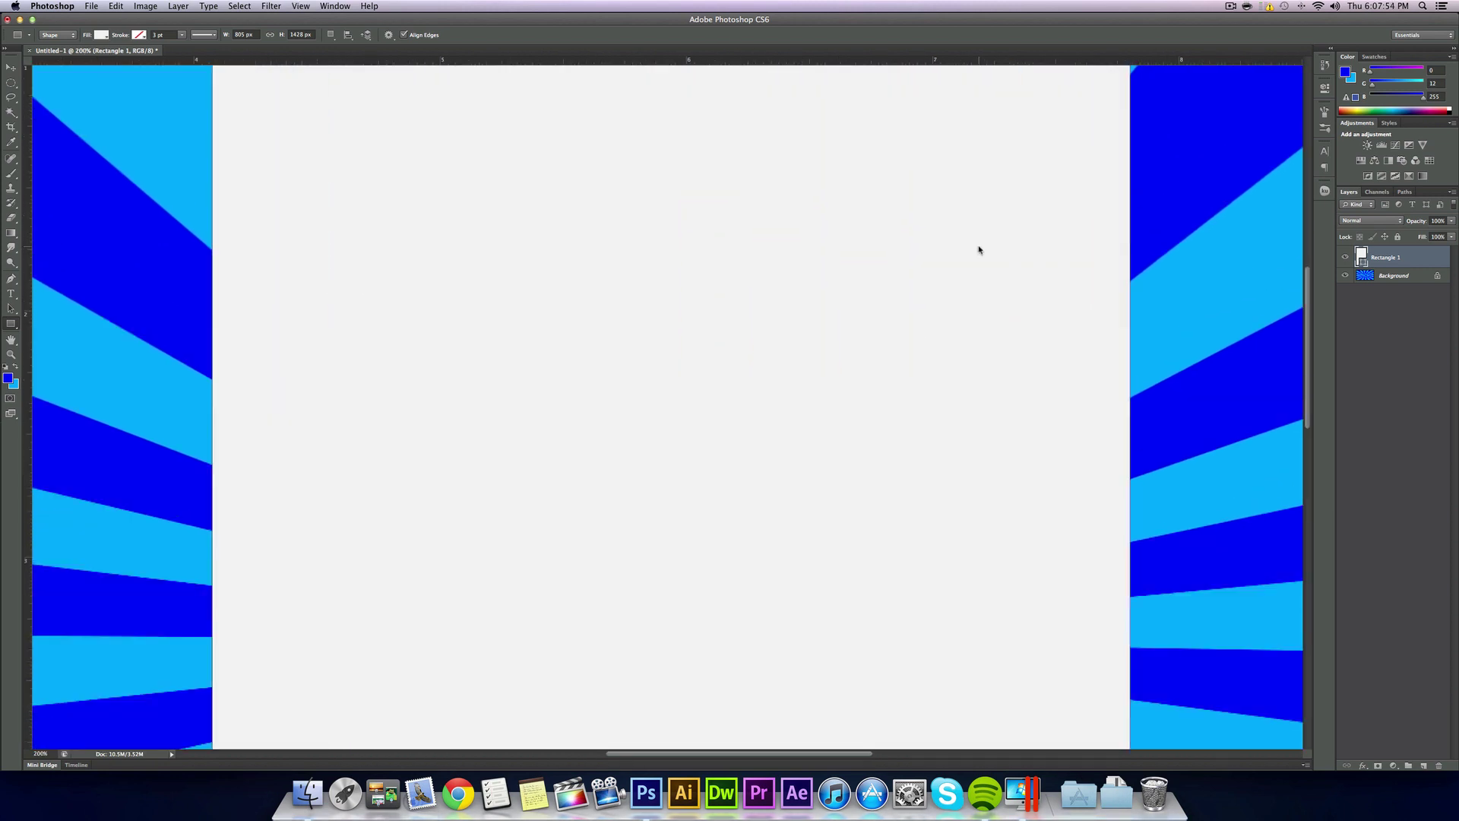
key("super+minus")
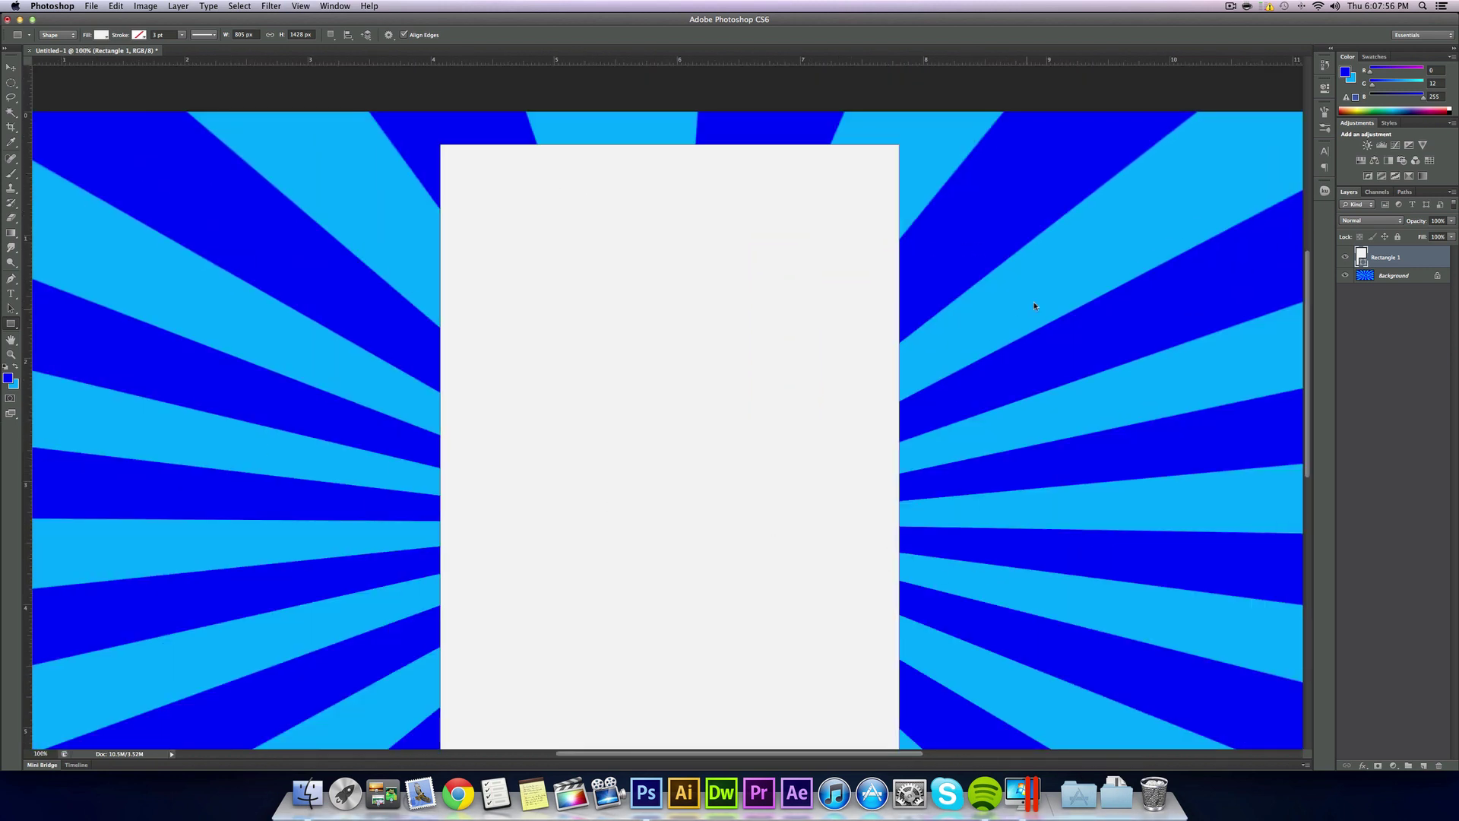
key("super+minus")
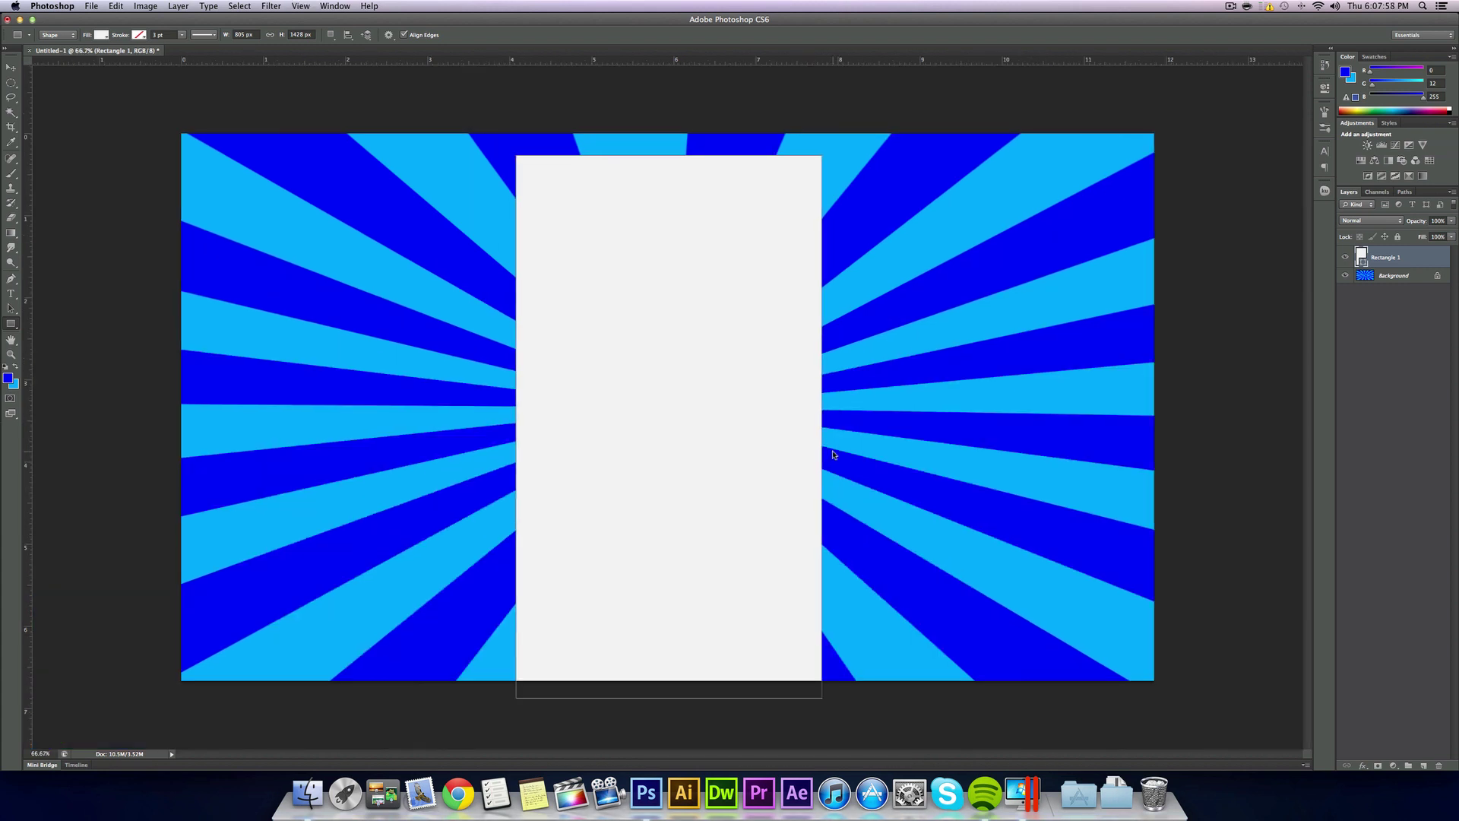